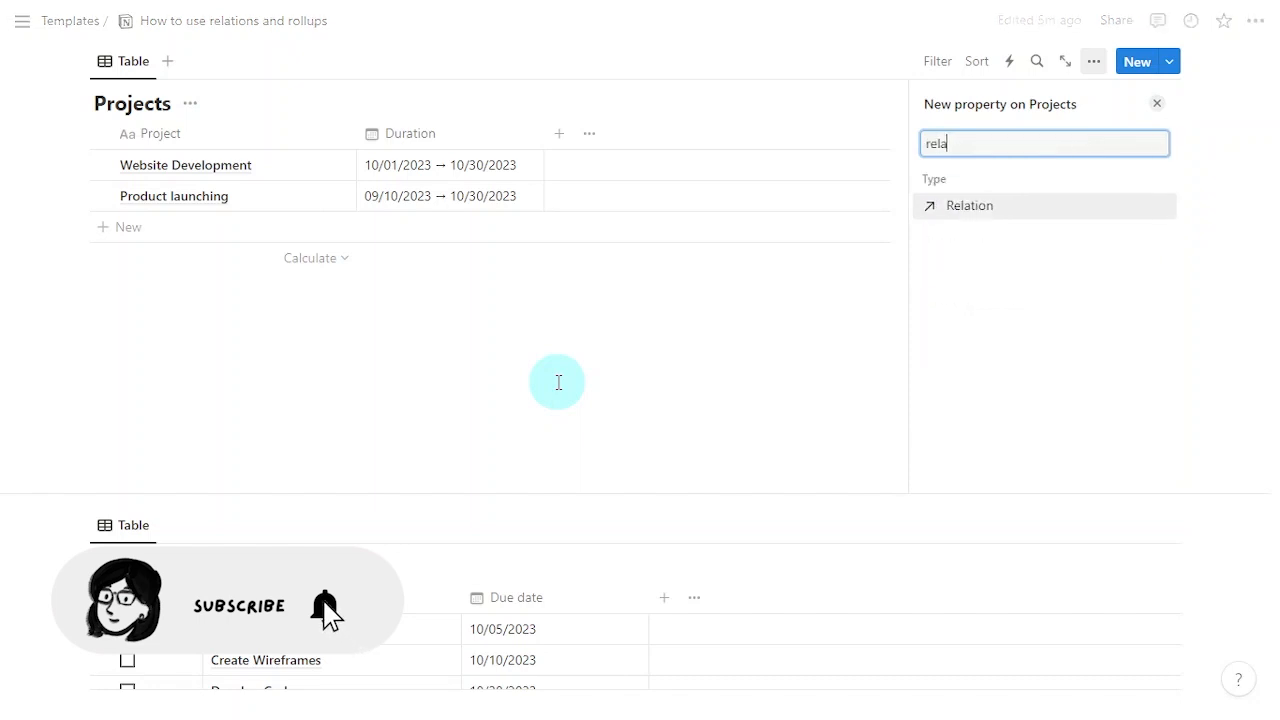
# - Choose Relation as the type of the new Projects property and relate it to the Tasks database
pyautogui.click(1031, 212)
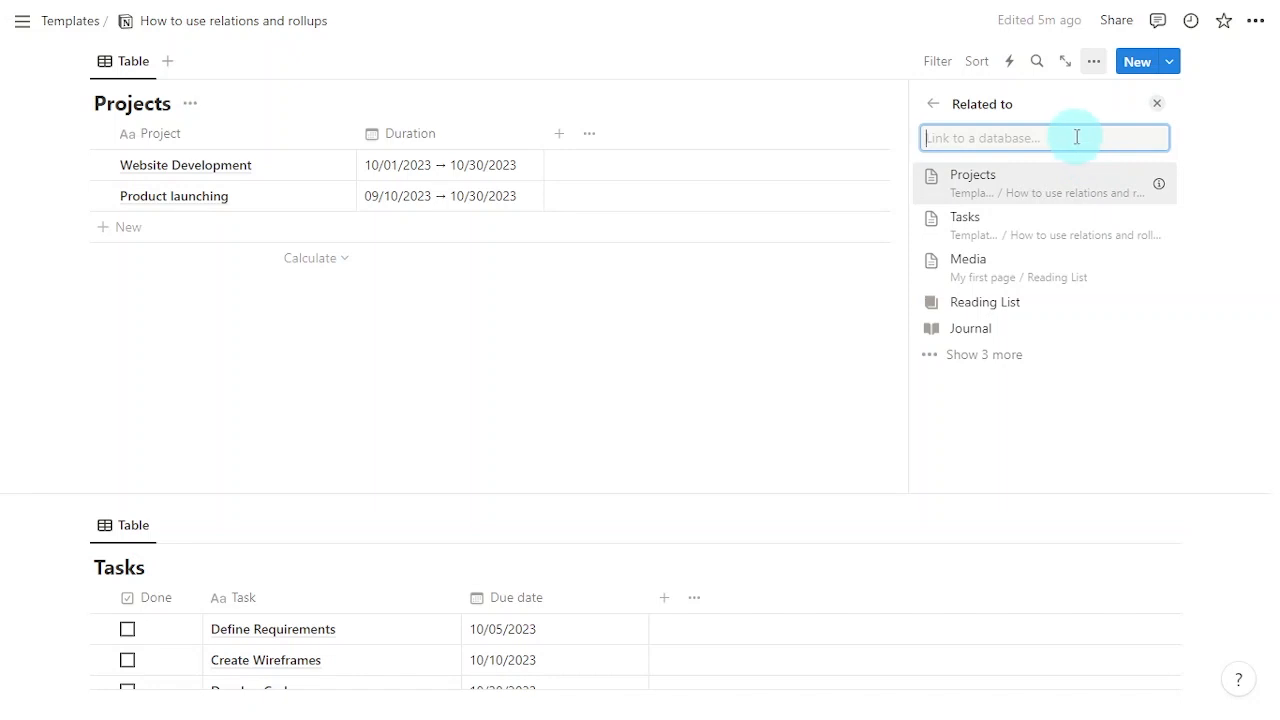
pyautogui.write('tasks')
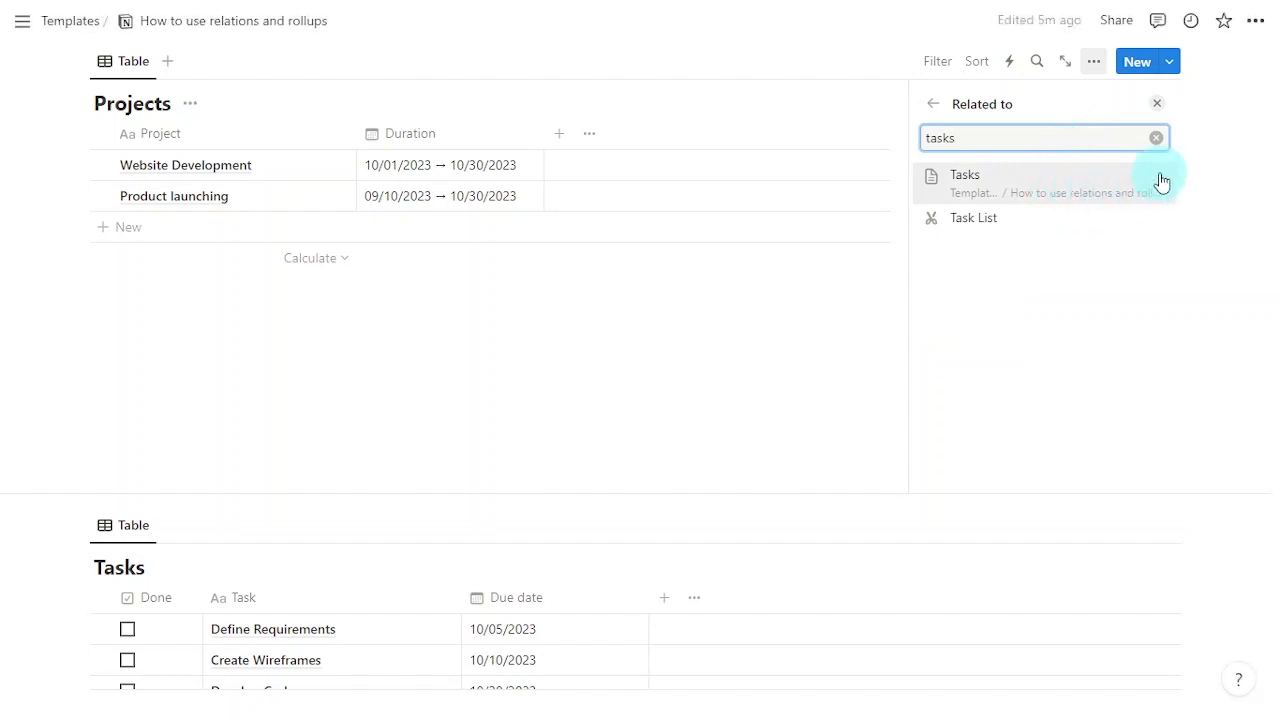
pyautogui.click(1003, 174)
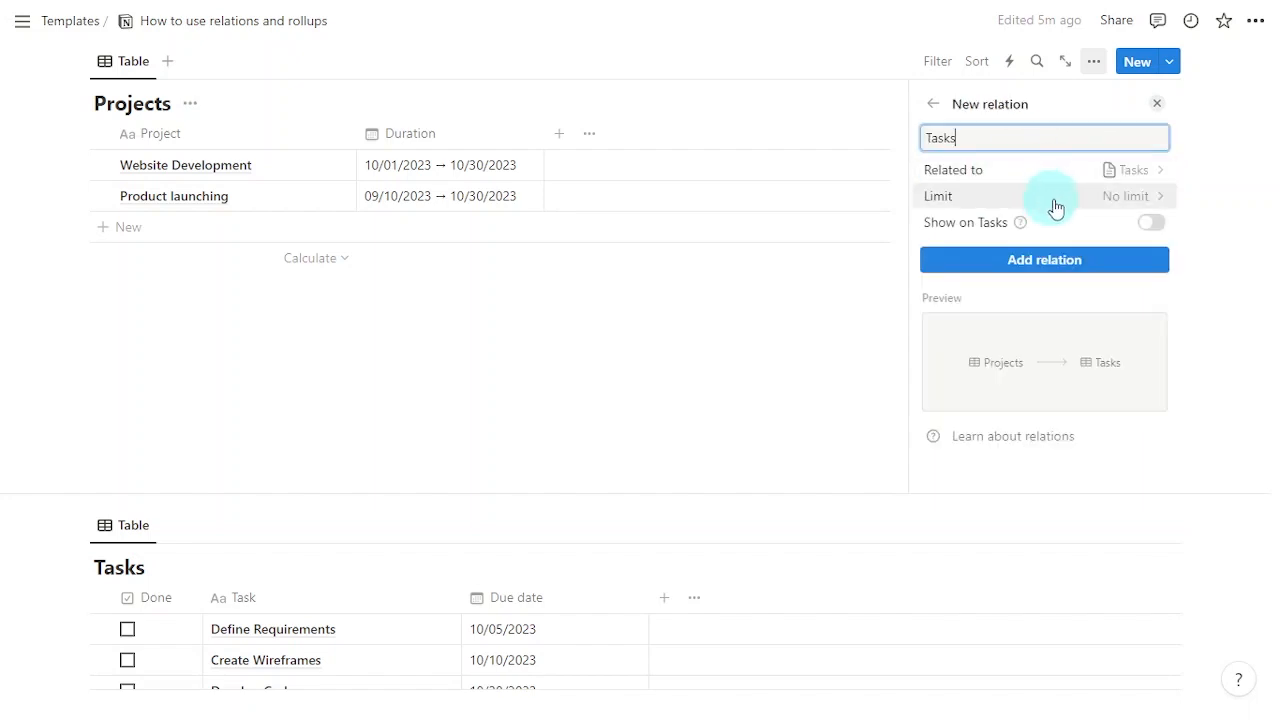
# - Switch the new relation's limit to 1 page and back to No limit
pyautogui.click(1129, 200)
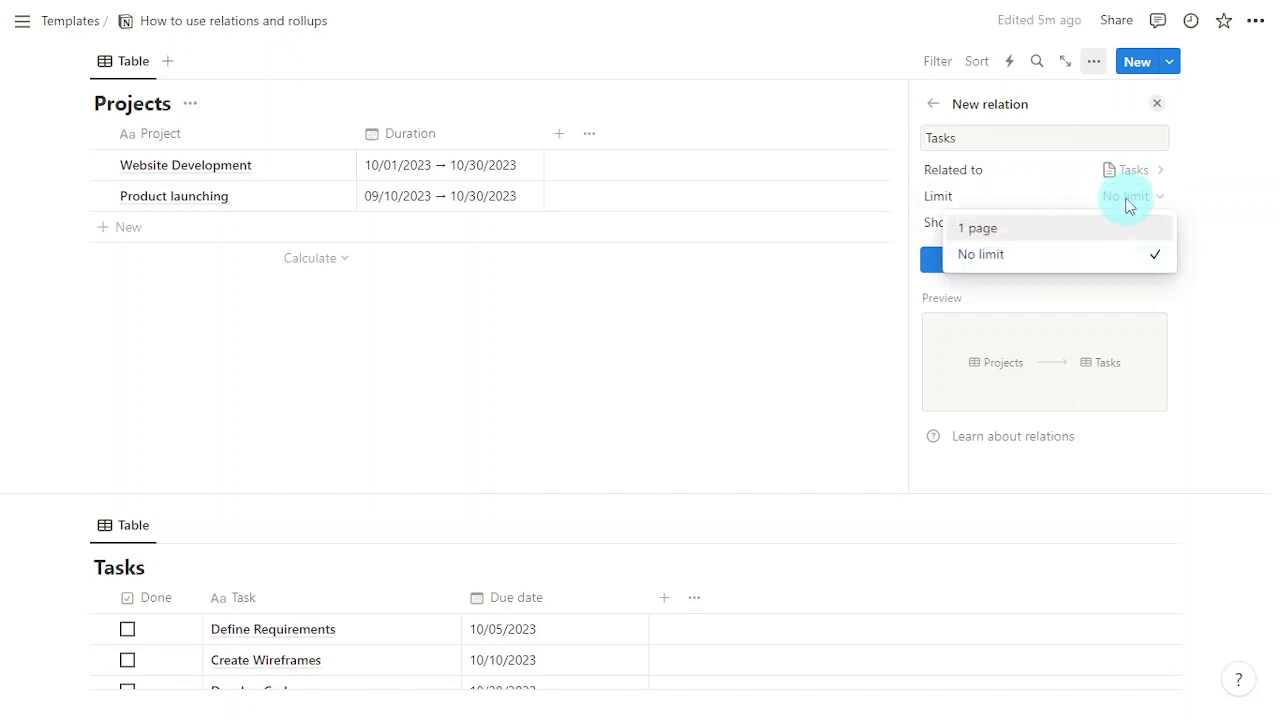
pyautogui.click(1053, 232)
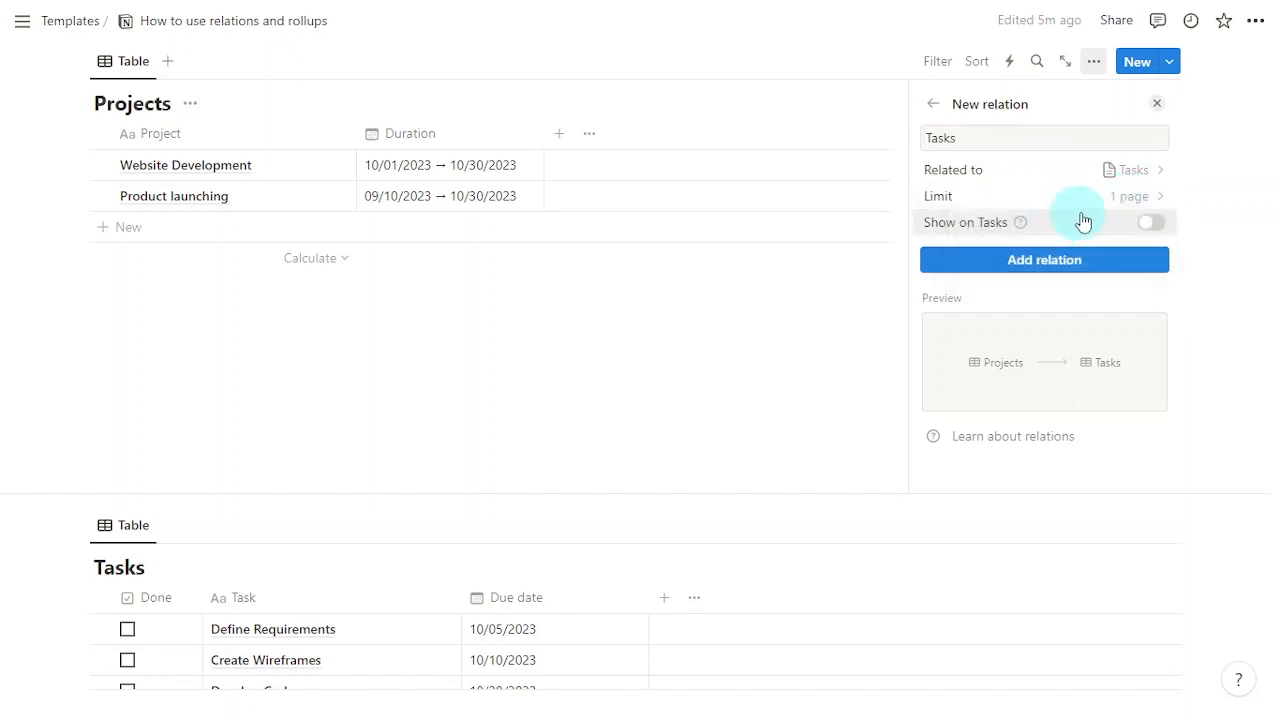
pyautogui.click(1052, 201)
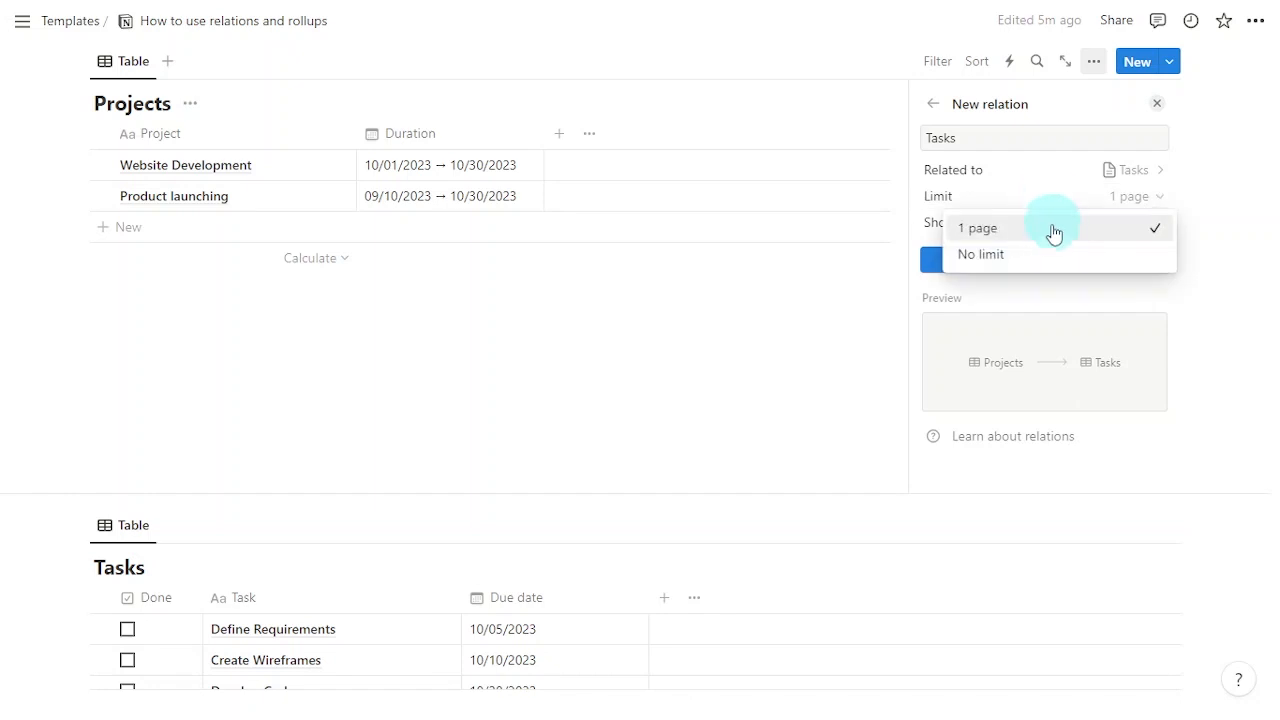
pyautogui.click(1057, 259)
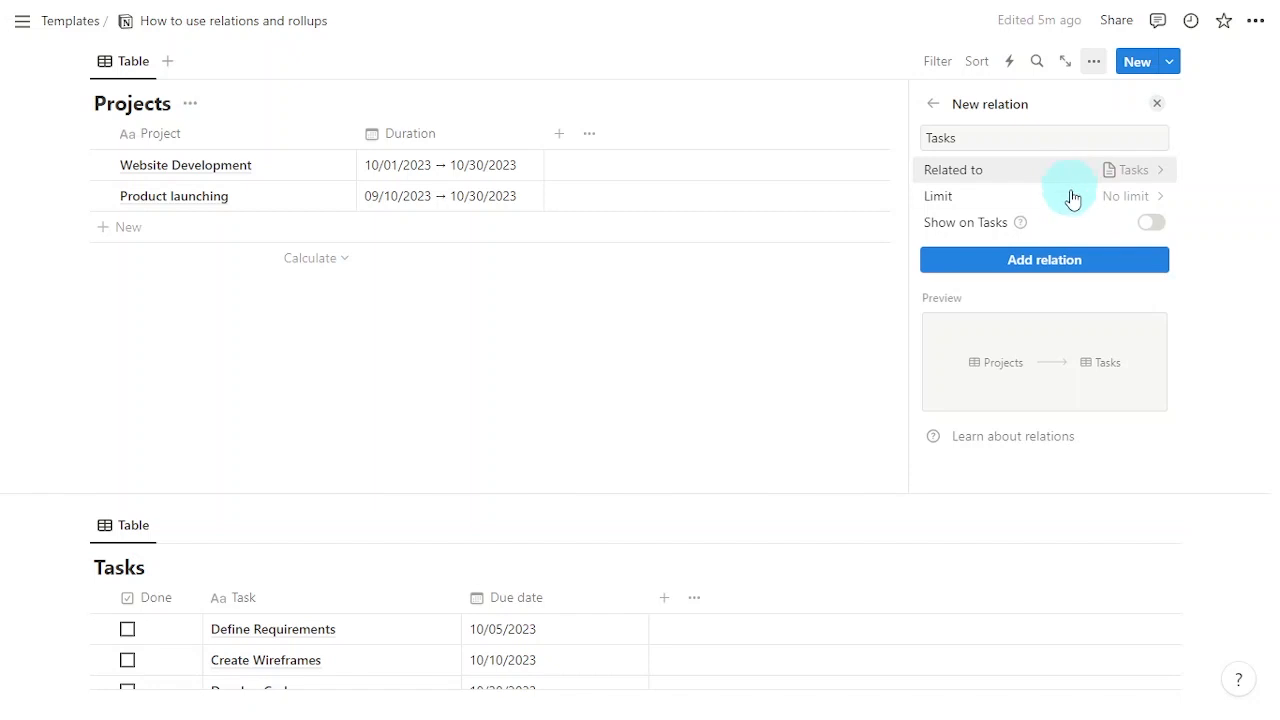
# - Enable showing the relation on Tasks and add the two-way relation between Projects and Tasks
pyautogui.click(1155, 228)
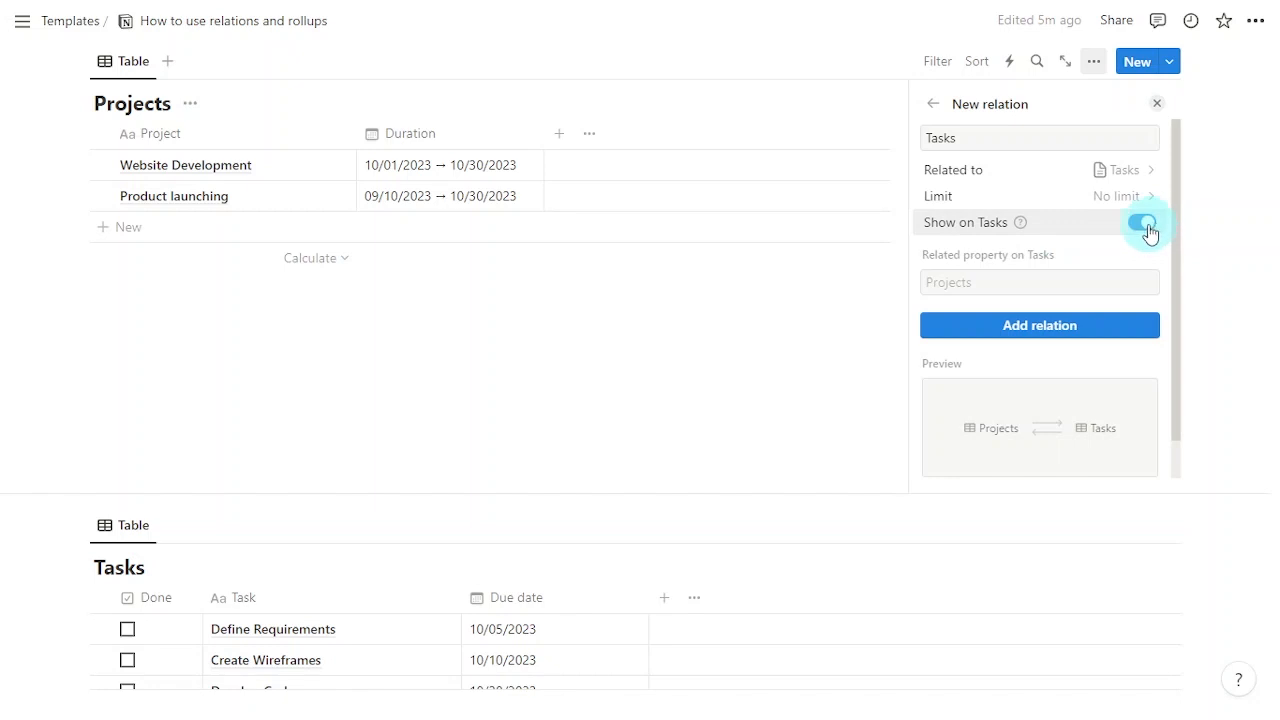
pyautogui.moveTo(1021, 224)
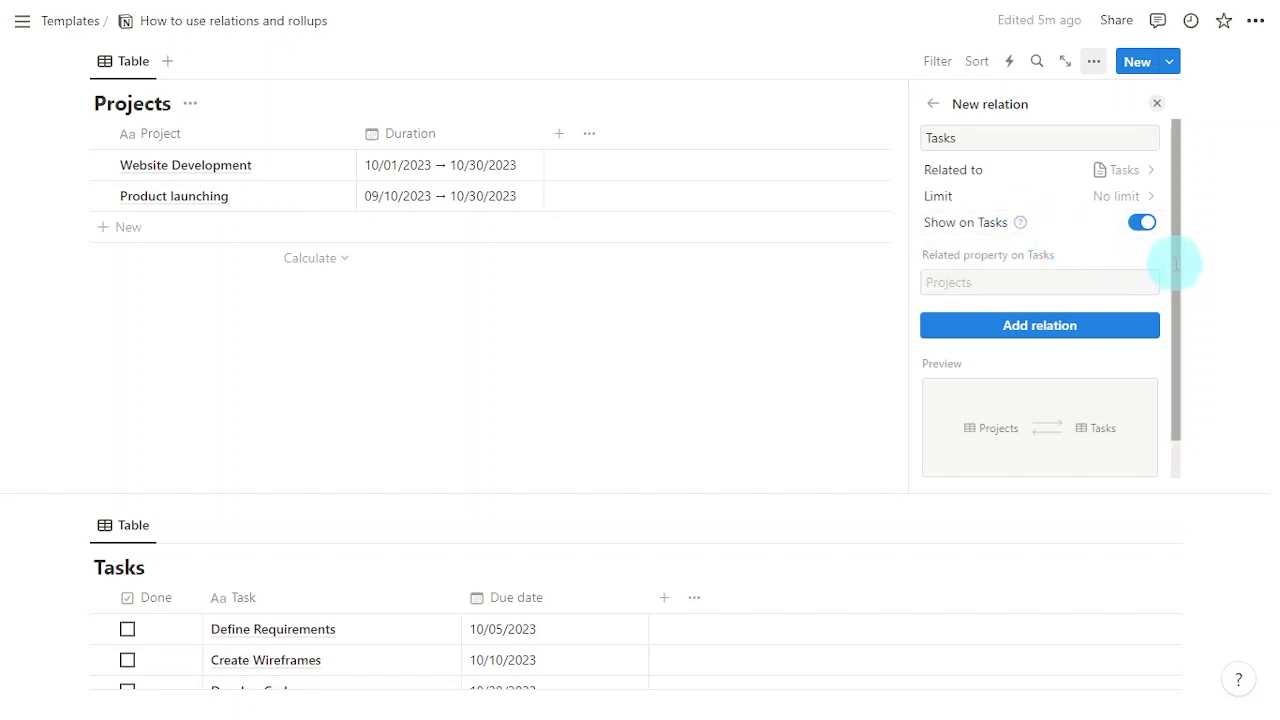
pyautogui.moveTo(1175, 265); pyautogui.dragTo(1166, 309)
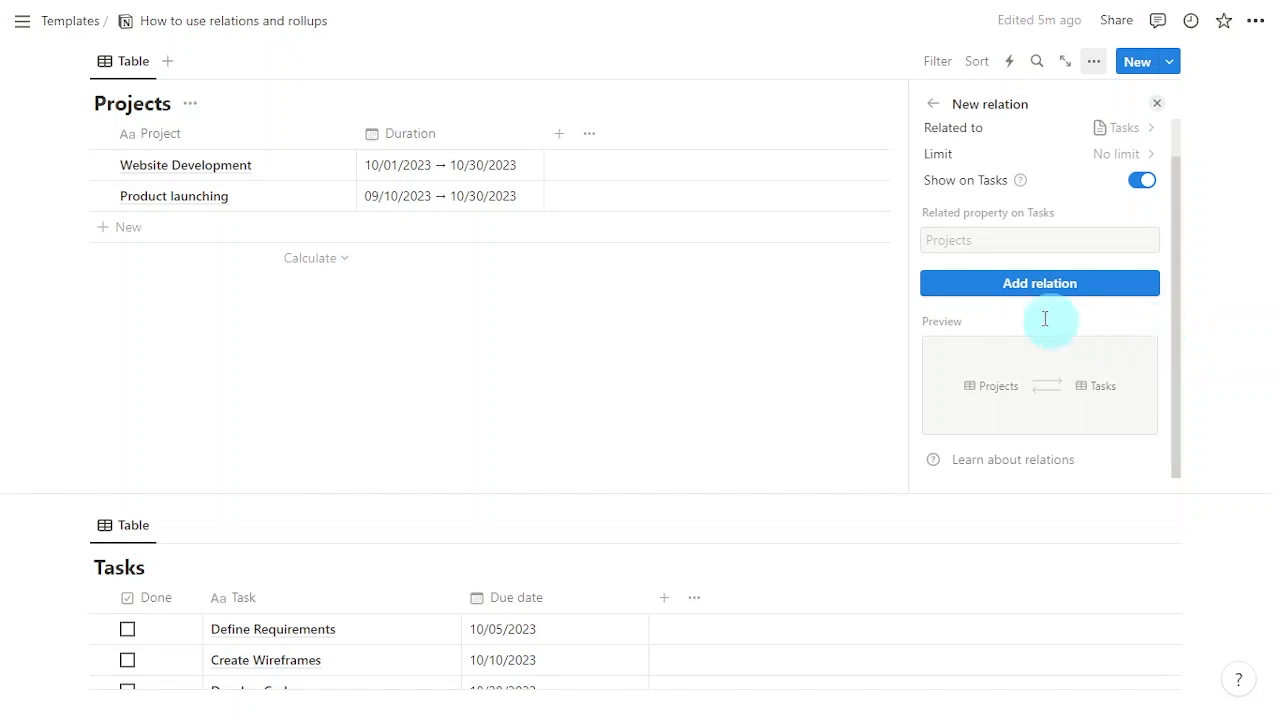
pyautogui.click(1036, 284)
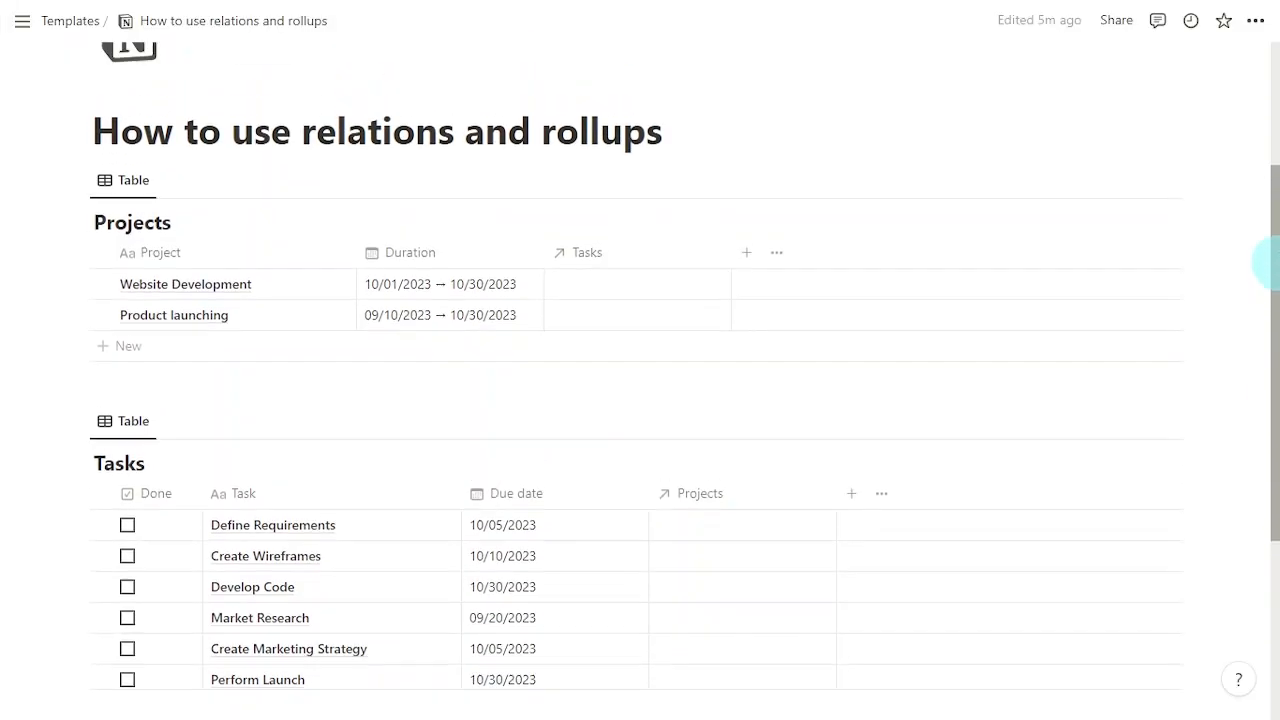
# - Link the Define Requirements task to the Website Development project, and link and unlink Create Wireframes
pyautogui.moveTo(1265, 262); pyautogui.dragTo(1266, 171)
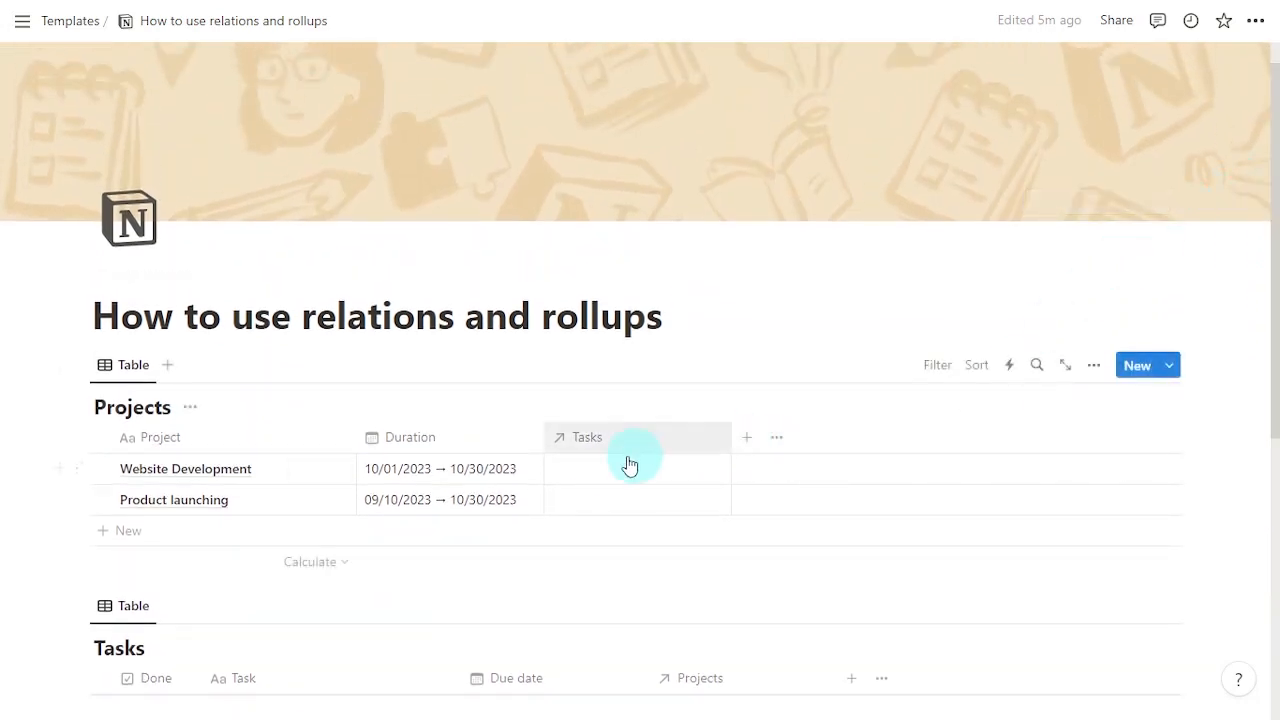
pyautogui.click(587, 476)
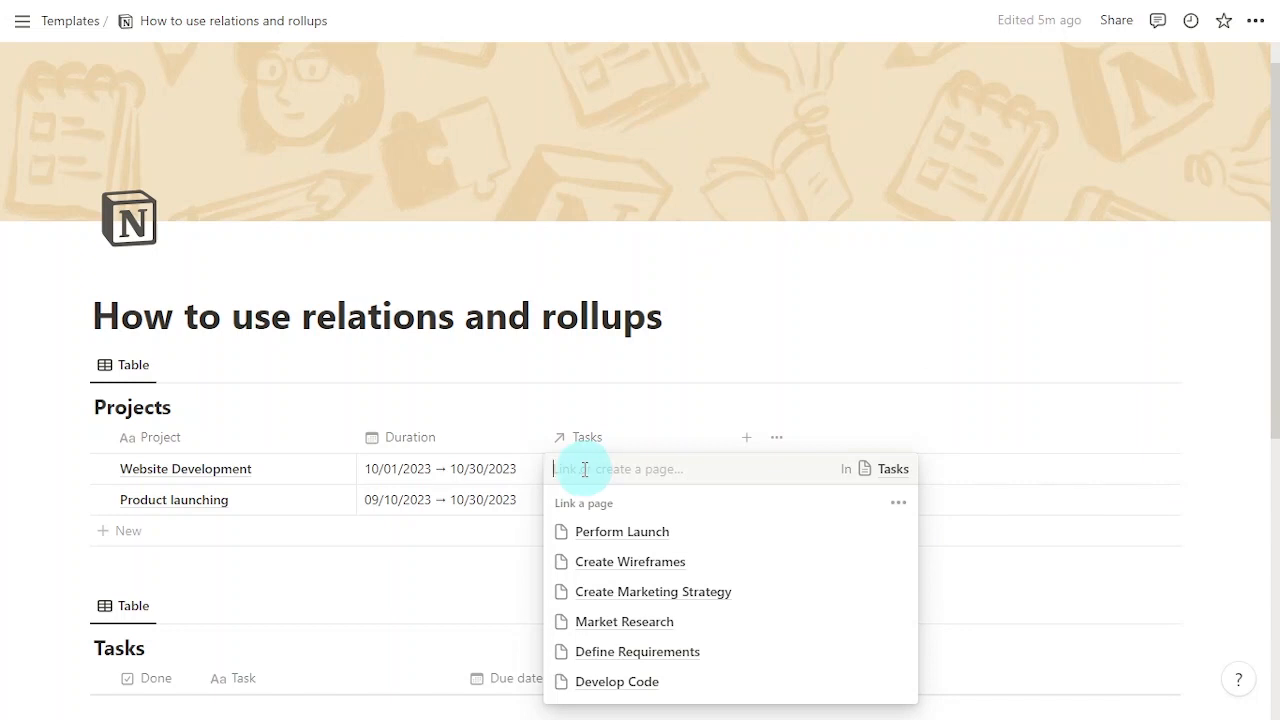
pyautogui.click(898, 652)
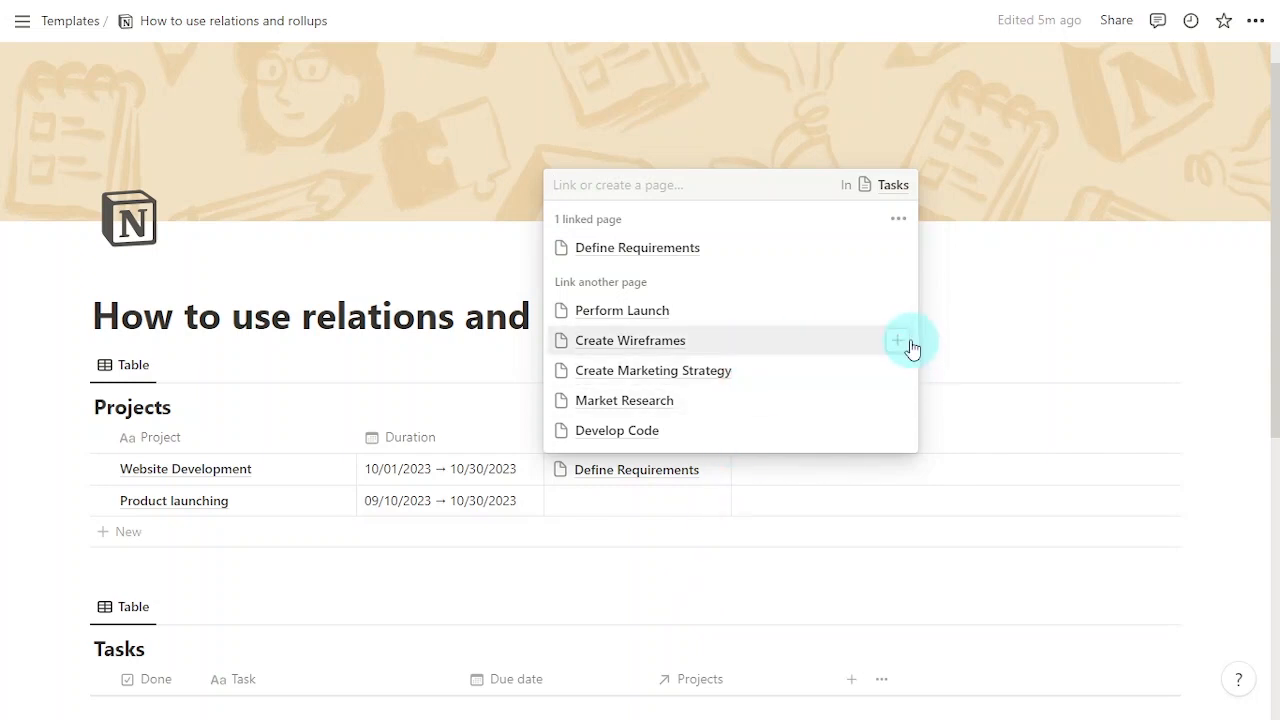
pyautogui.click(897, 343)
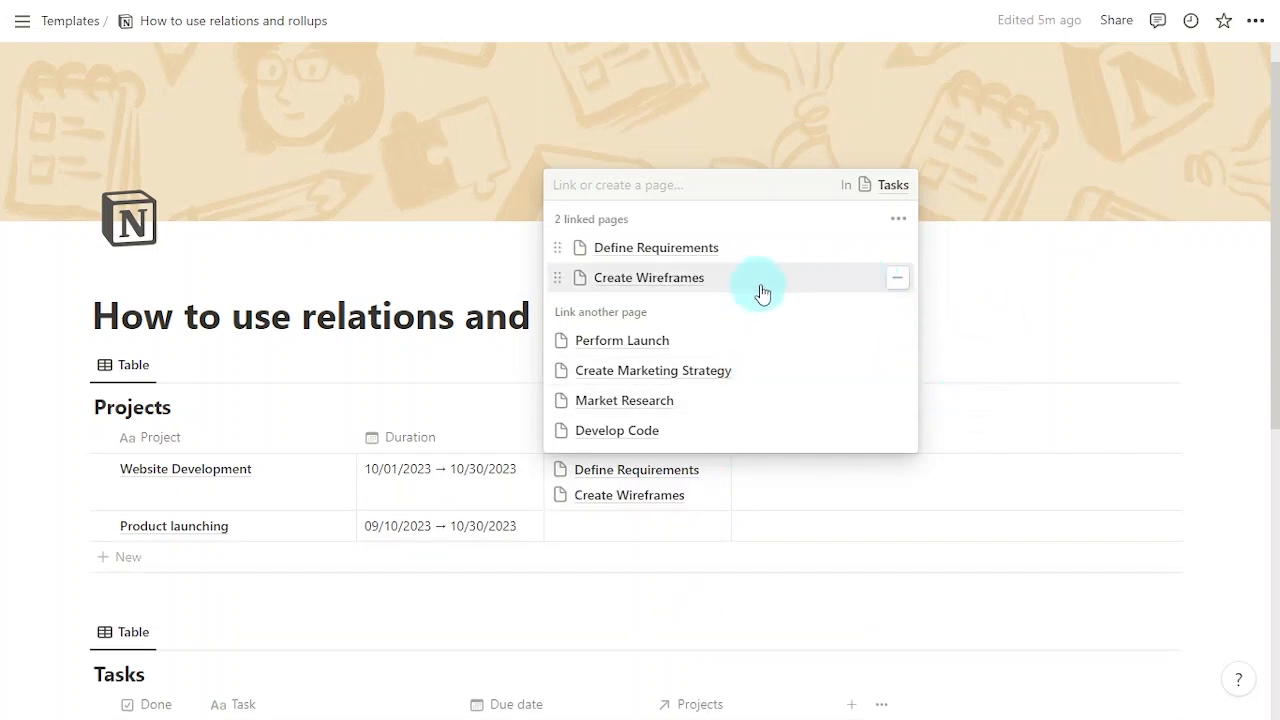
pyautogui.click(901, 283)
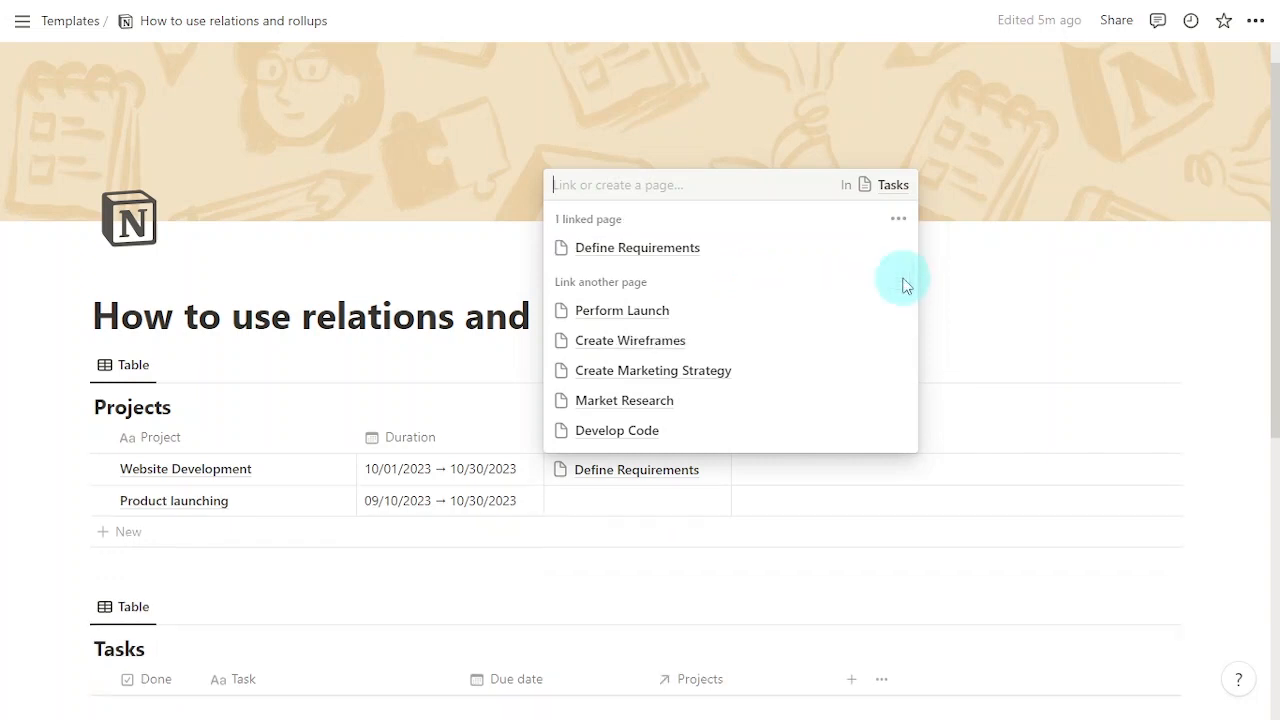
pyautogui.click(1024, 316)
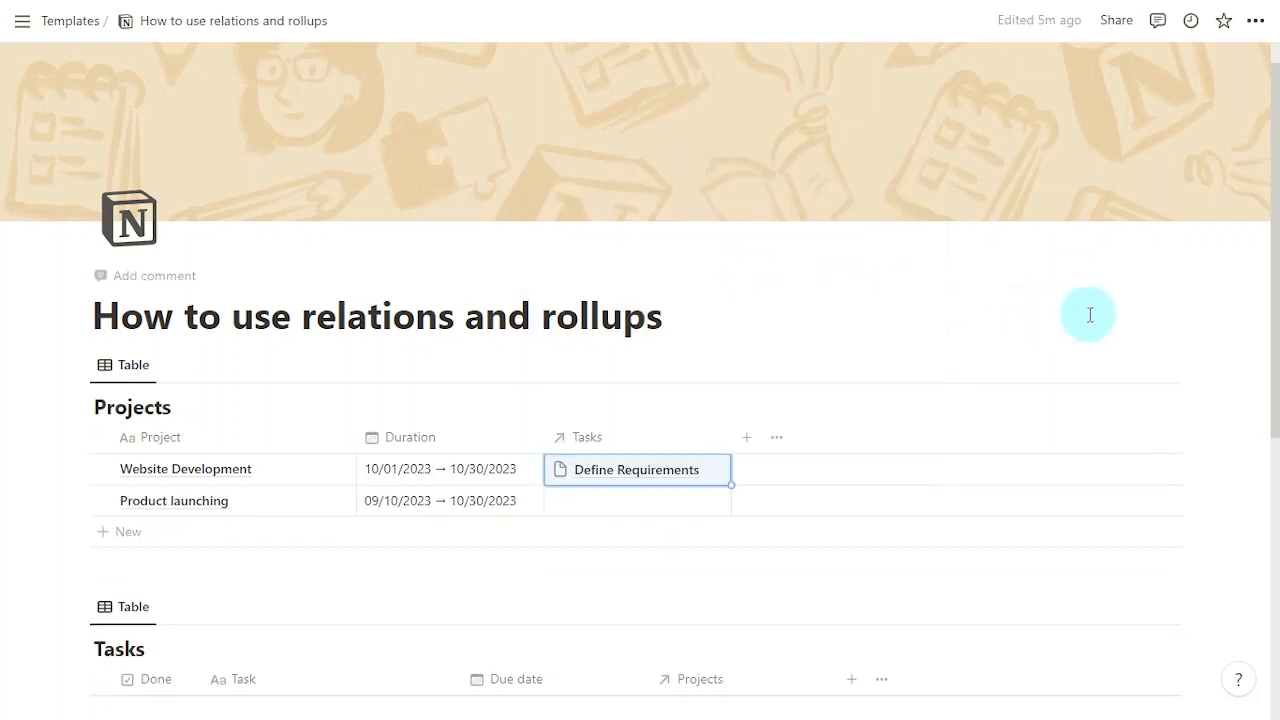
# - In the Tasks table, link the Create Wireframes and Develop Code tasks to the Website Development project
pyautogui.scroll(-3, 1078, 311)
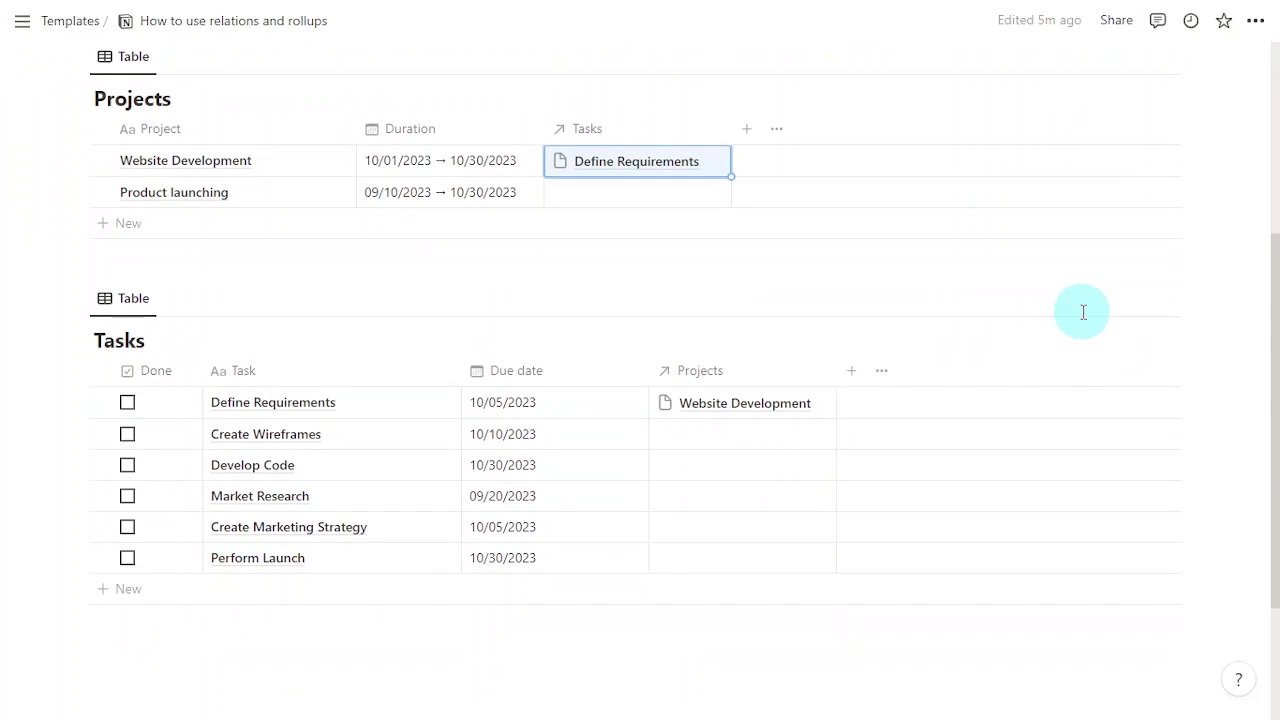
pyautogui.click(740, 447)
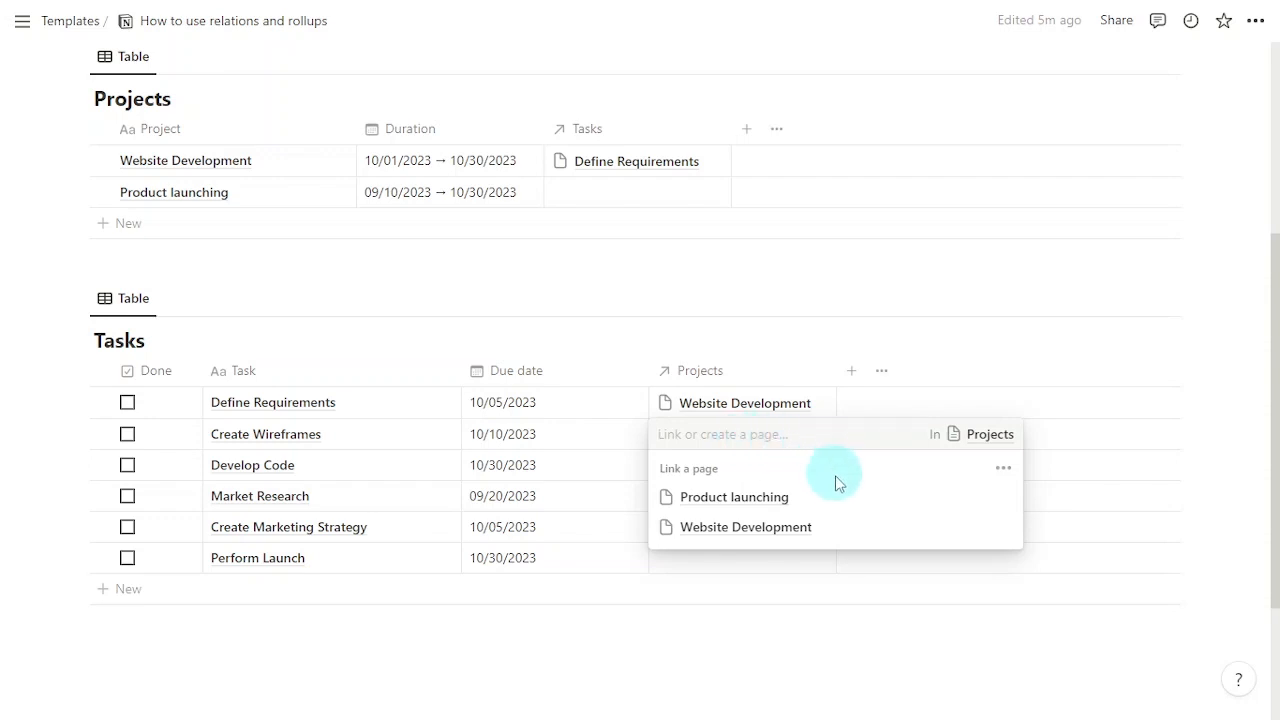
pyautogui.click(838, 530)
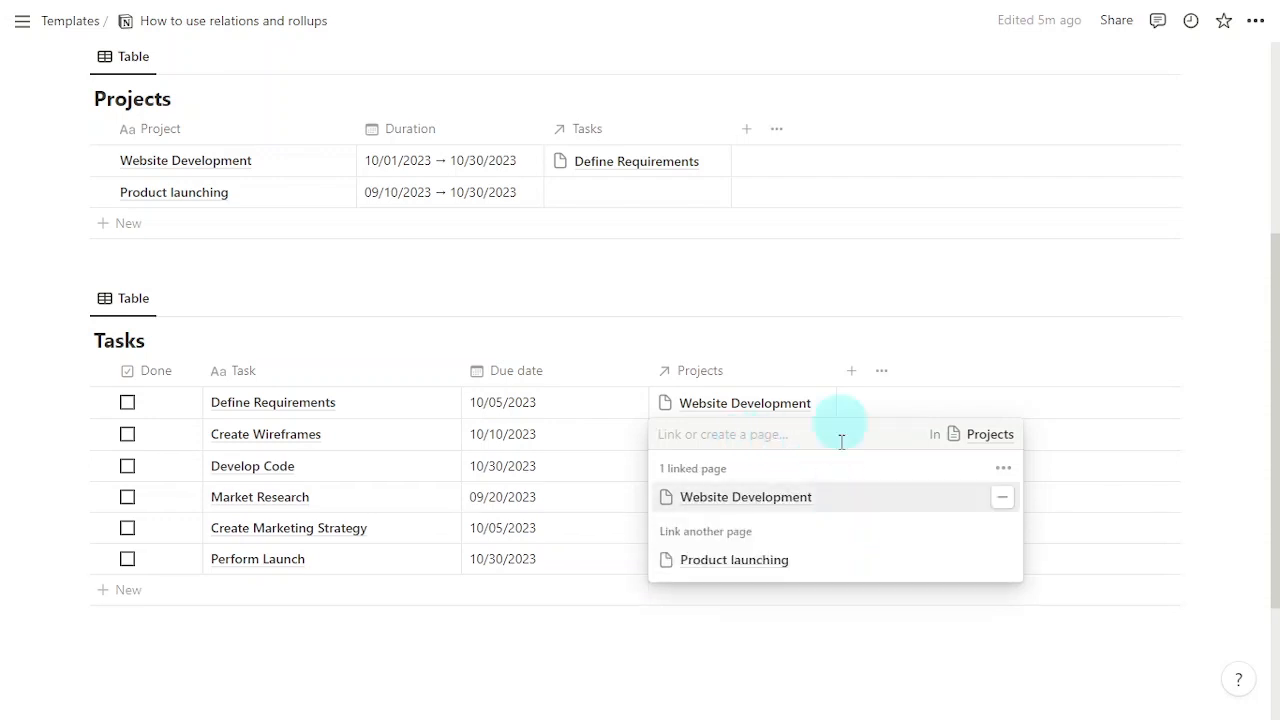
pyautogui.press('Escape')
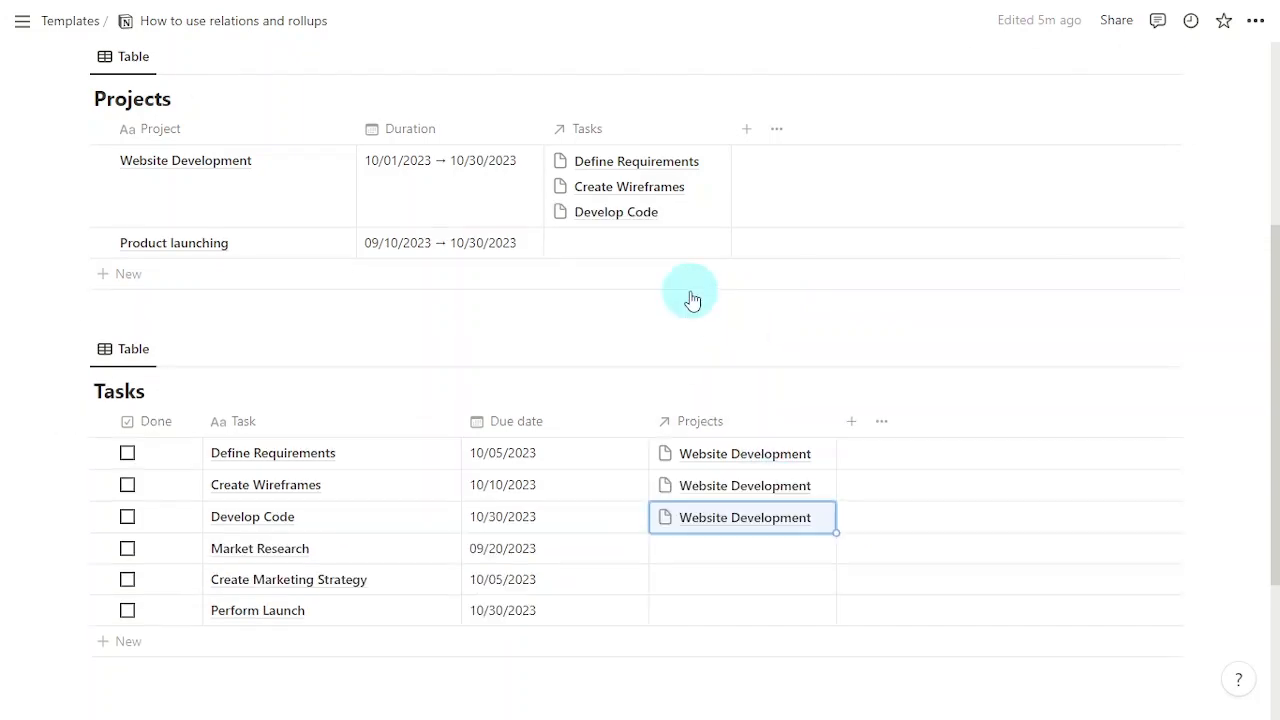
# - Show the Due date property for the pages in the Tasks relation of the Website Development project
pyautogui.scroll(5, 693, 300)
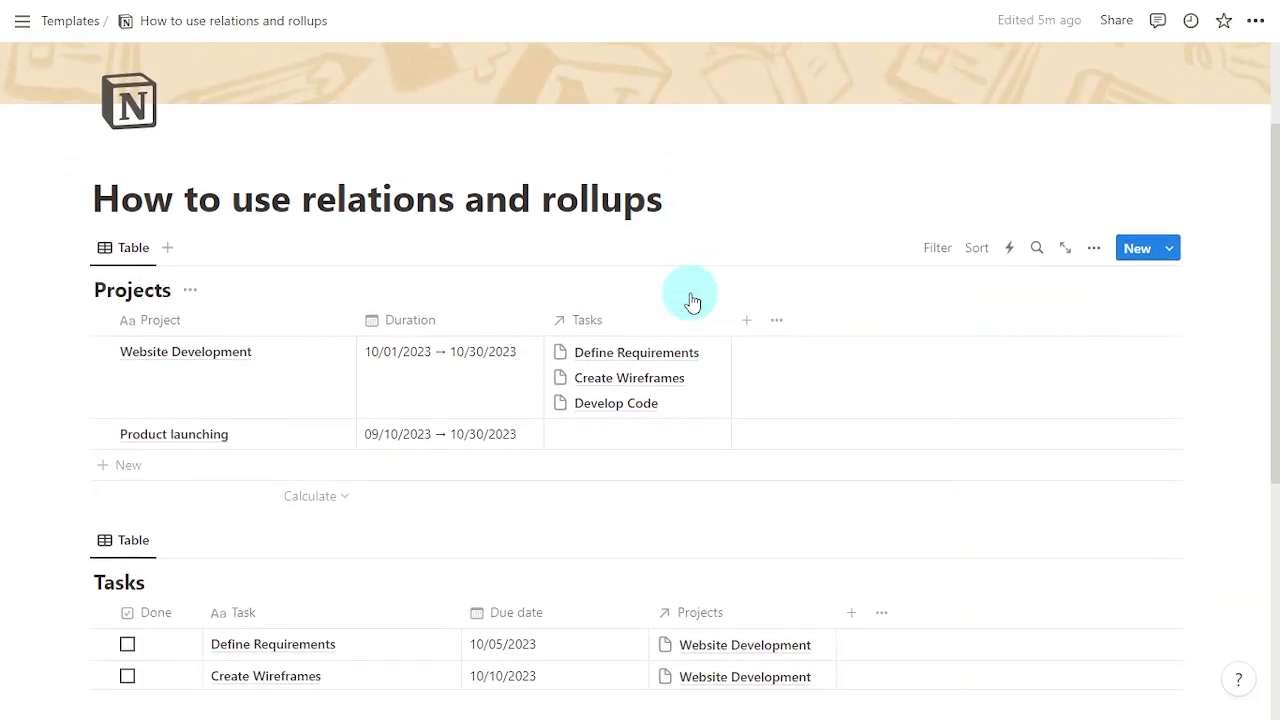
pyautogui.click(709, 397)
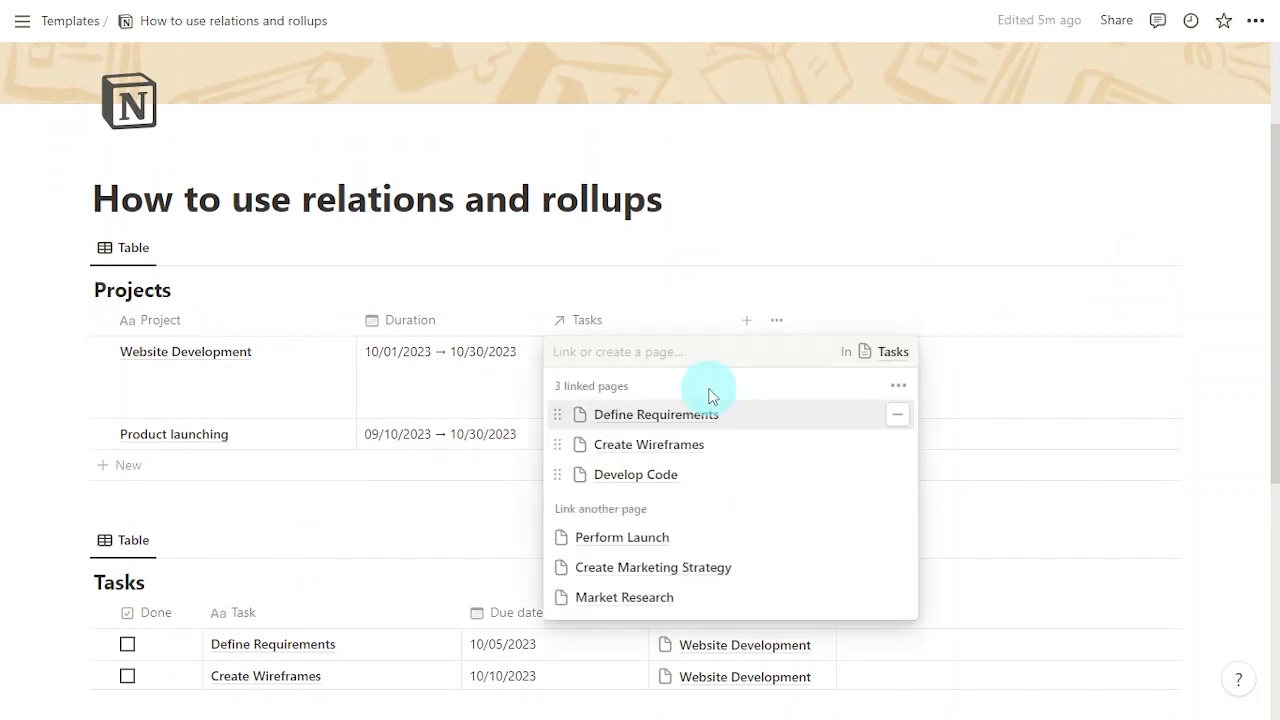
pyautogui.click(900, 388)
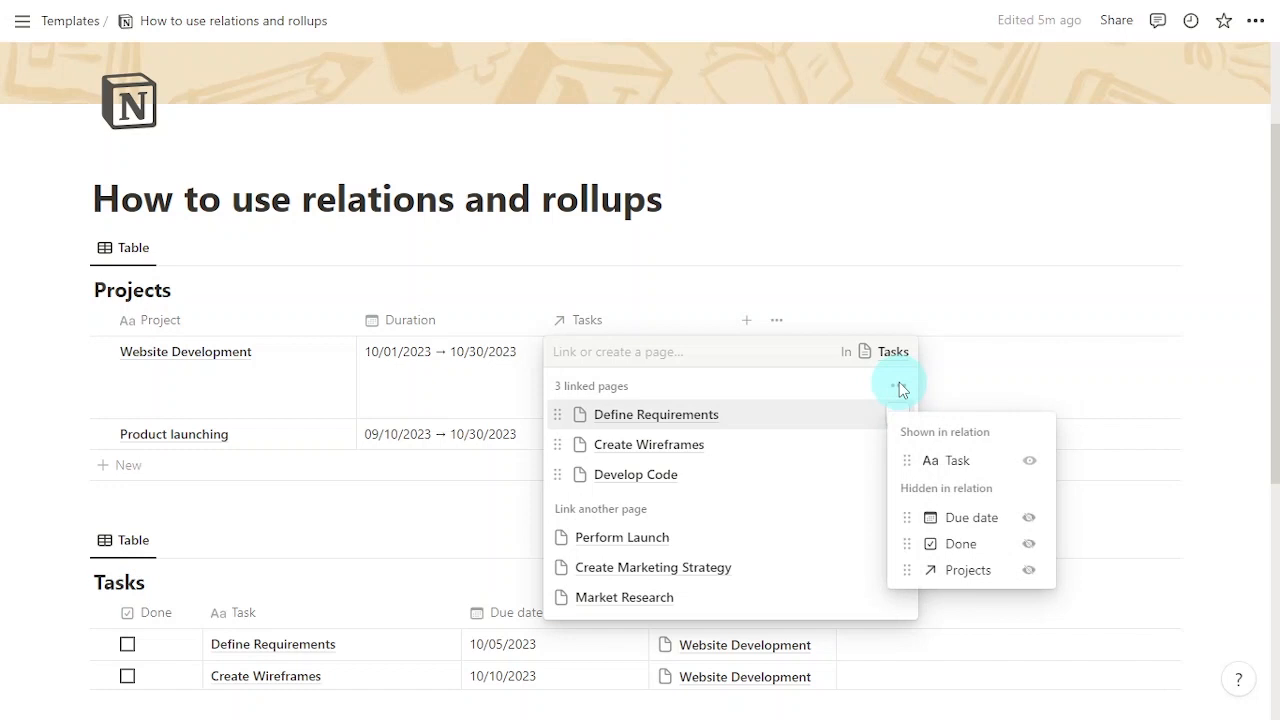
pyautogui.click(1029, 518)
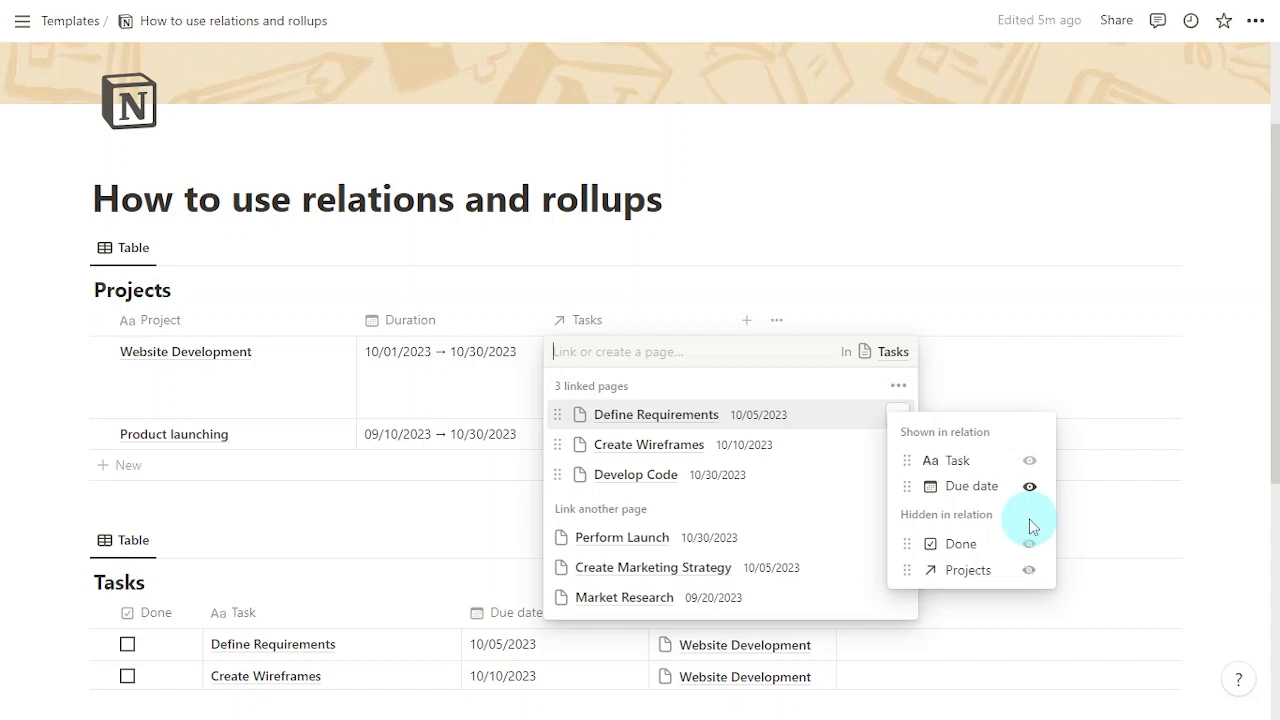
pyautogui.click(976, 380)
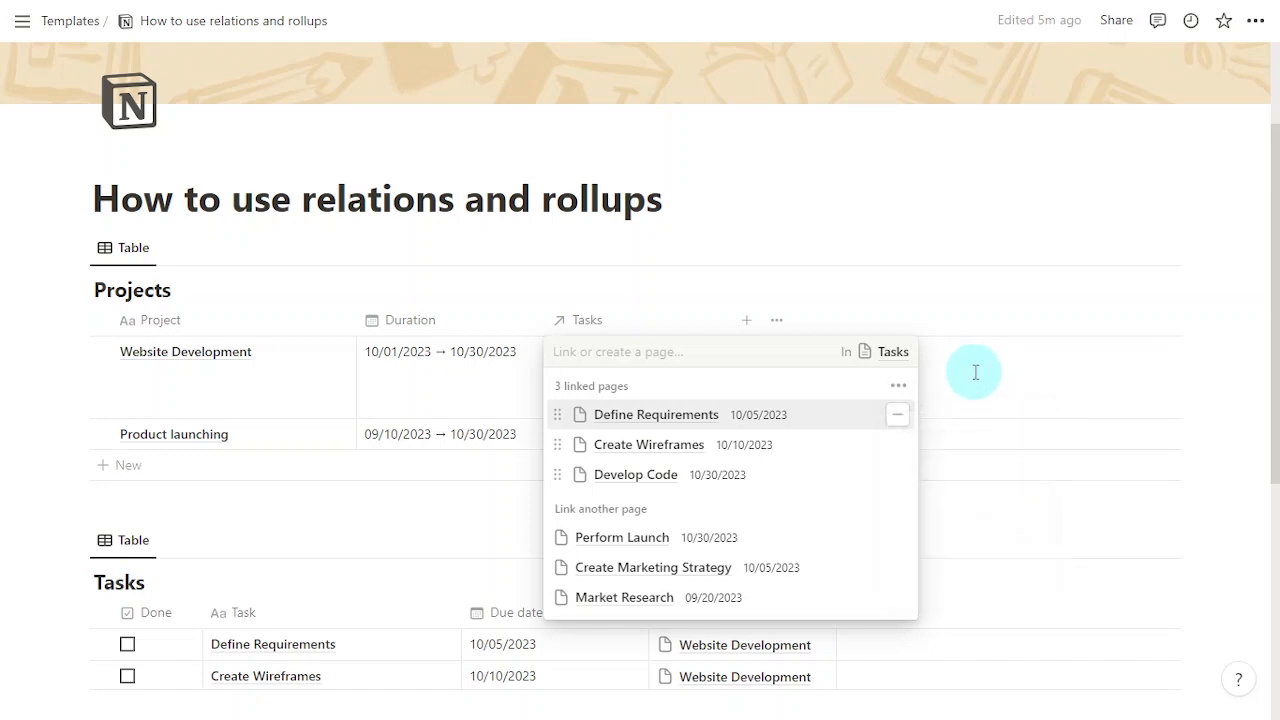
pyautogui.press('Escape')
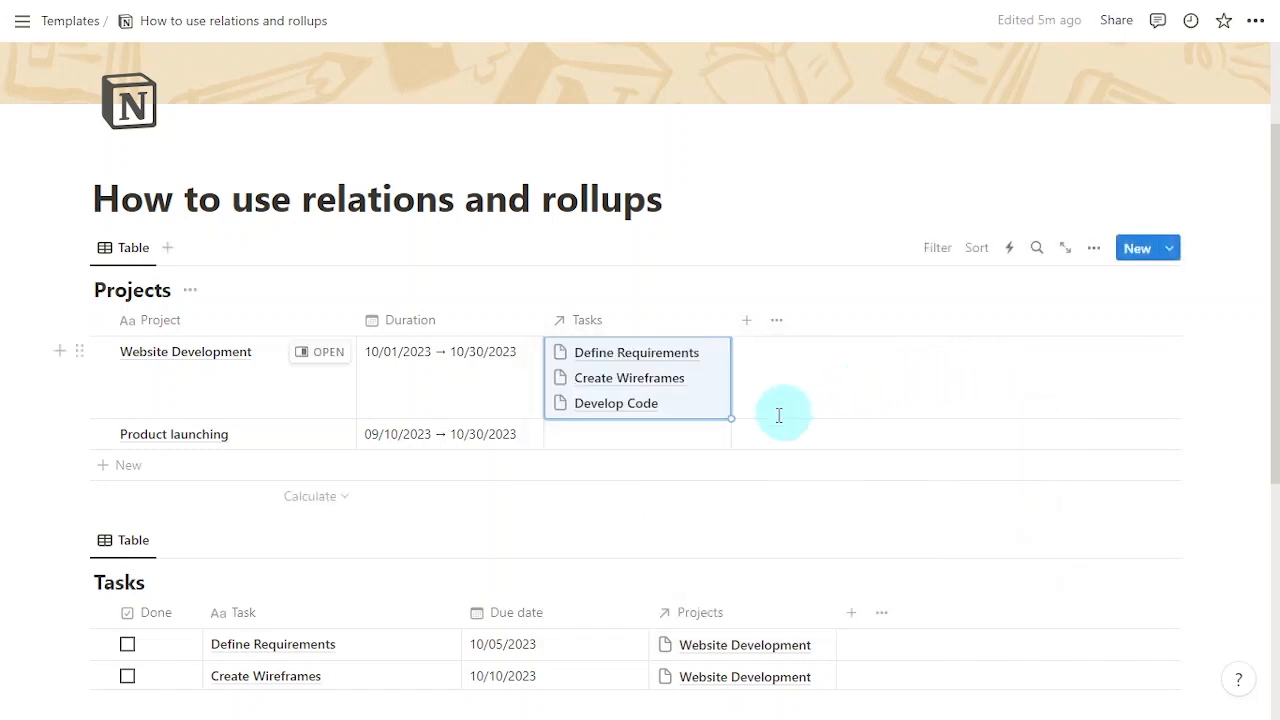
# - Create a new task named "Performing tests" from the Website Development project's Tasks relation
pyautogui.click(697, 402)
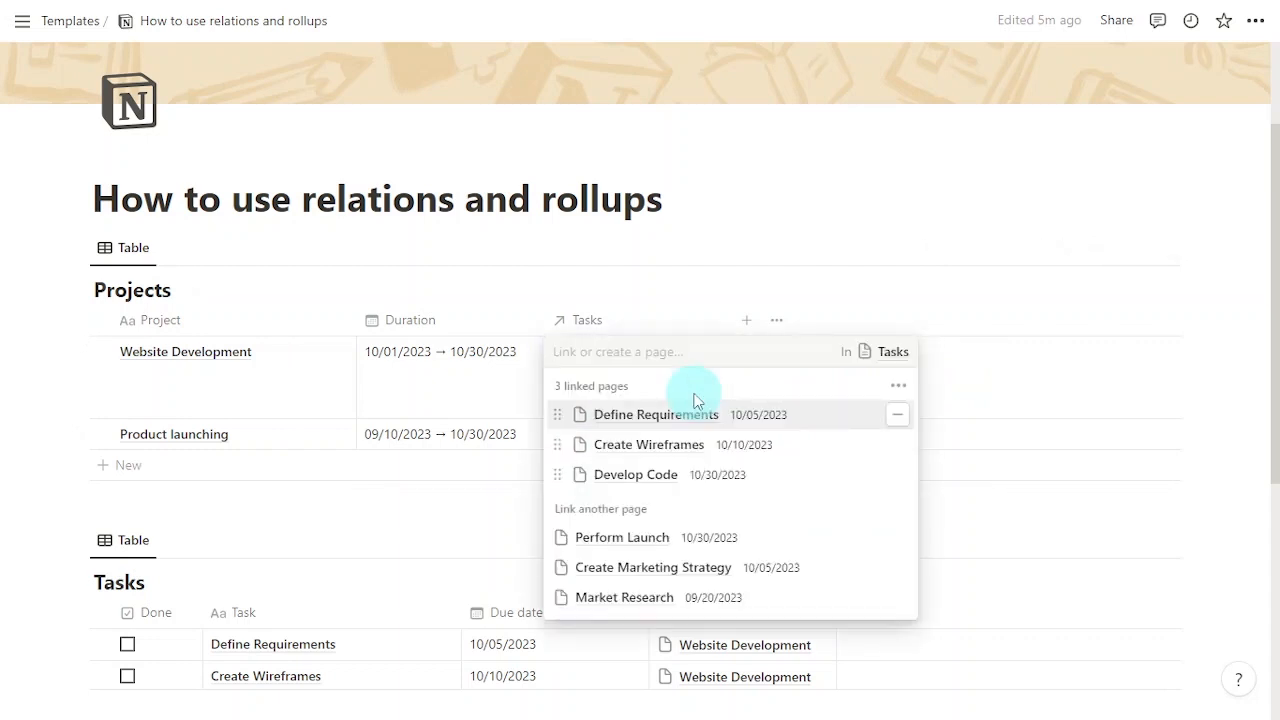
pyautogui.write('Per')
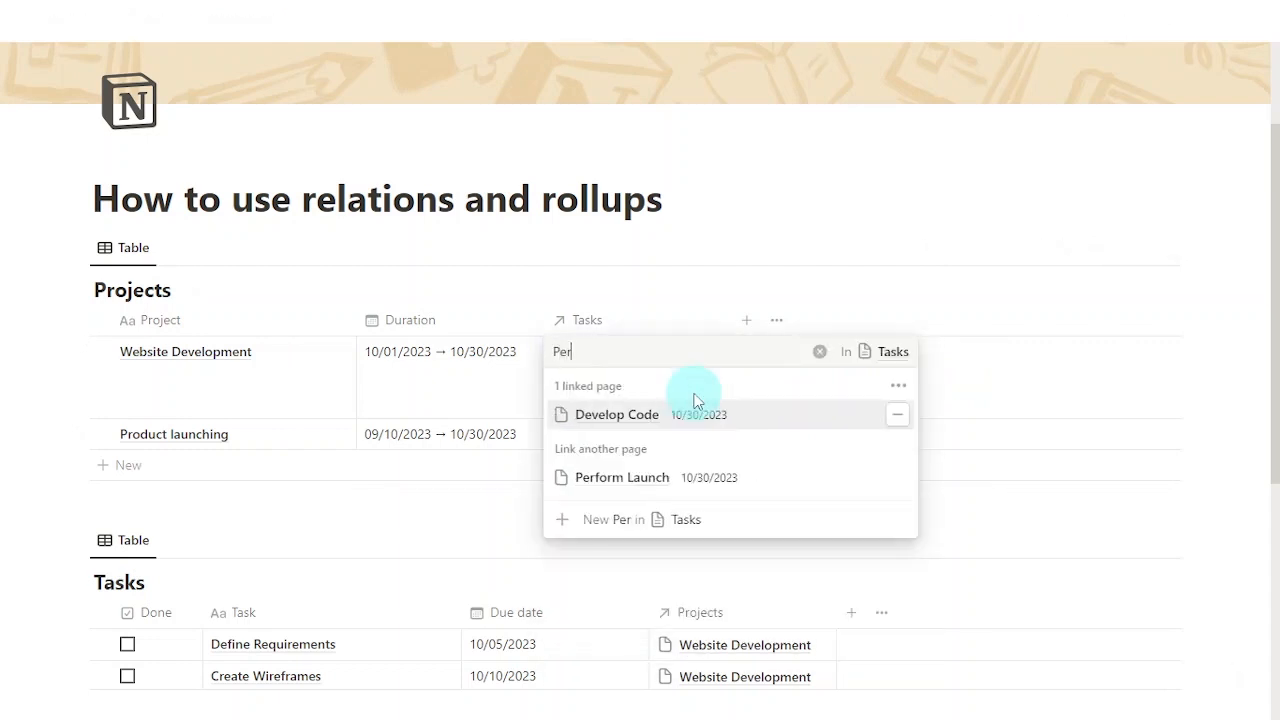
pyautogui.write('forming tes')
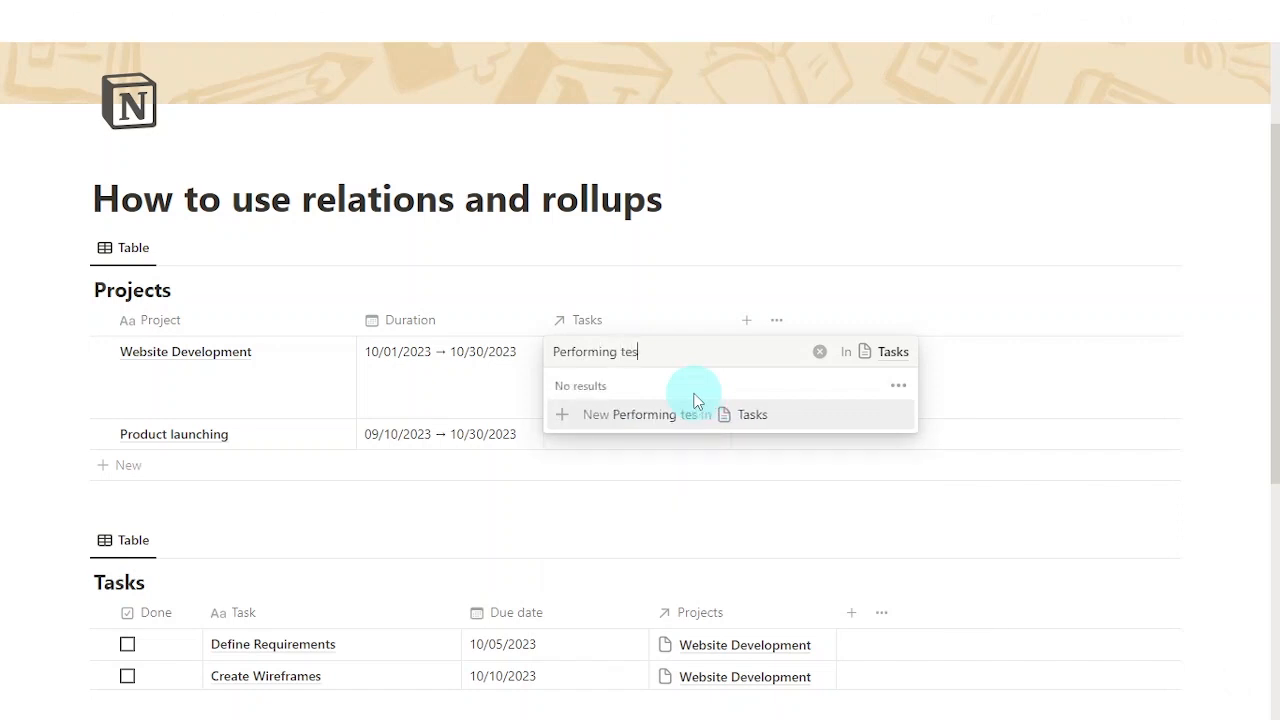
pyautogui.write('ts')
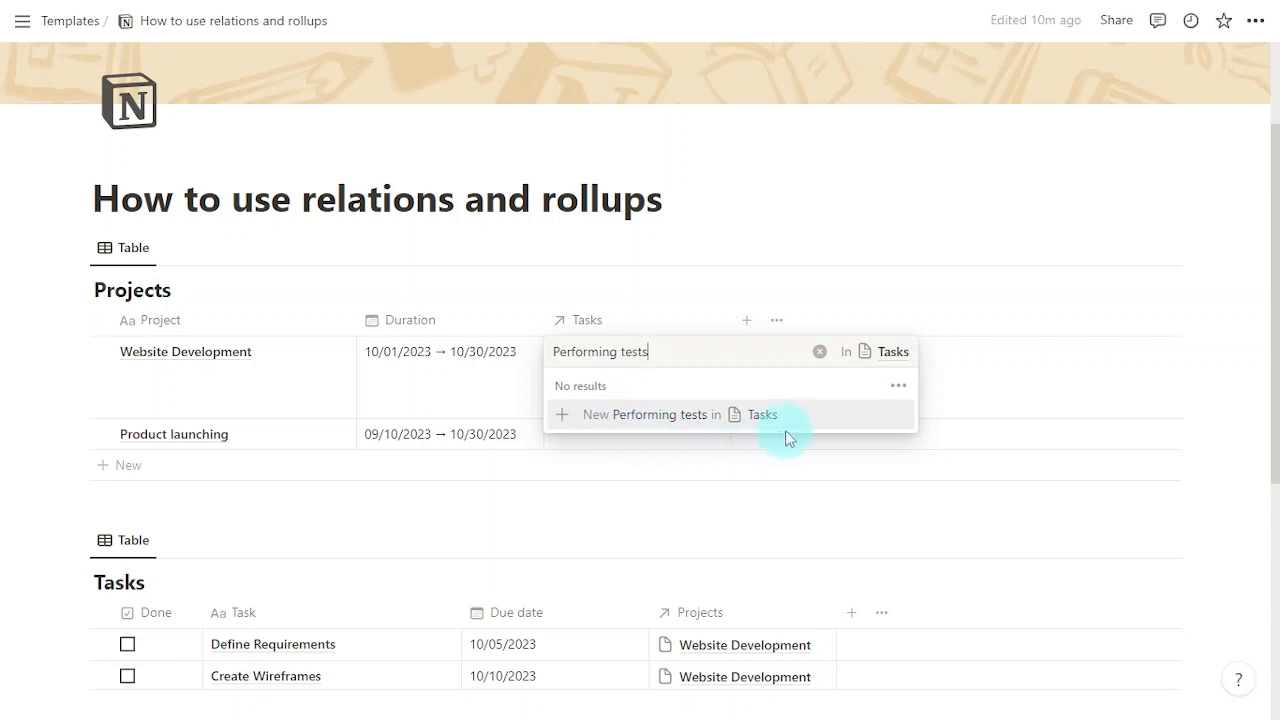
pyautogui.click(843, 422)
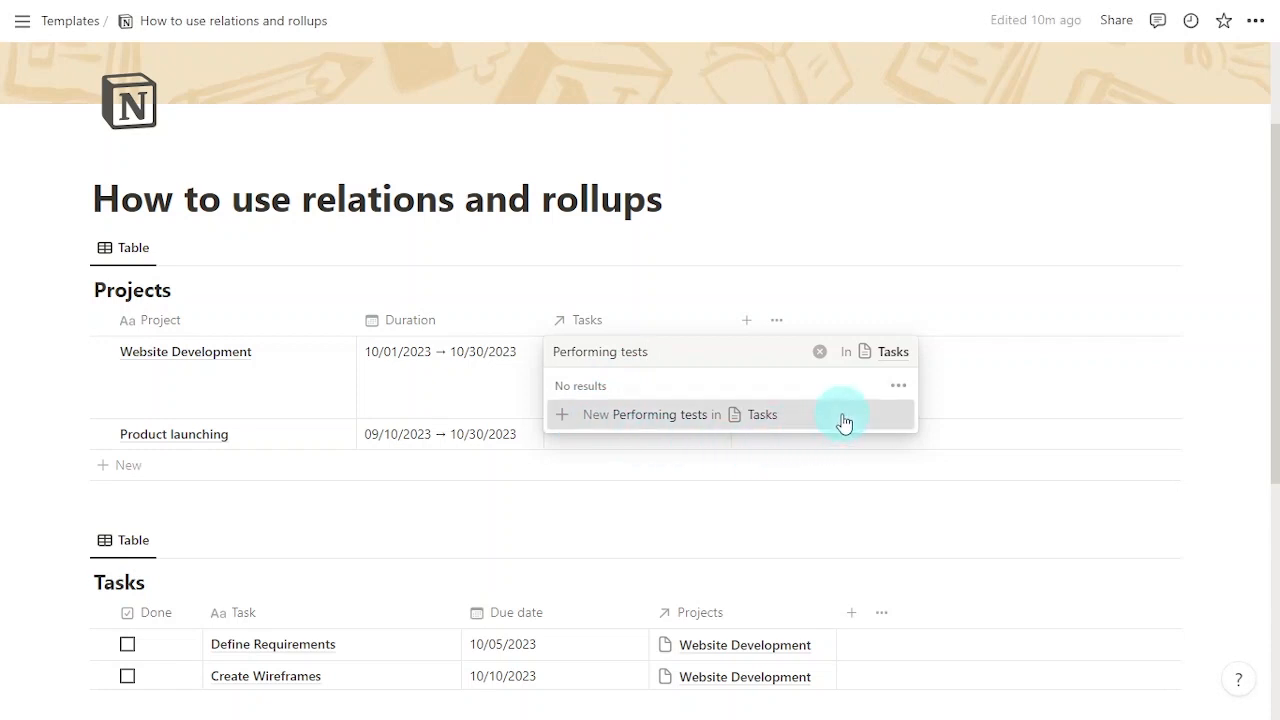
pyautogui.click(729, 286)
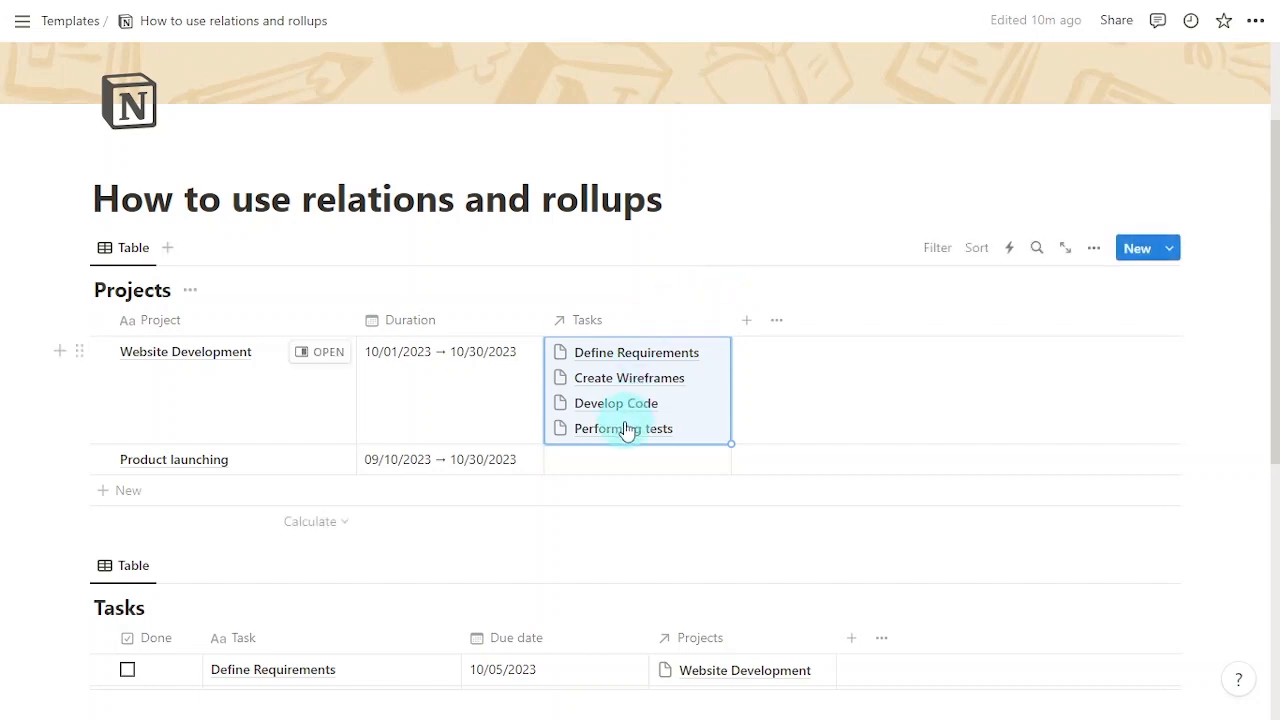
# - Set the due date of the Performing tests task to 10/30/2023 and close its page
pyautogui.click(700, 403)
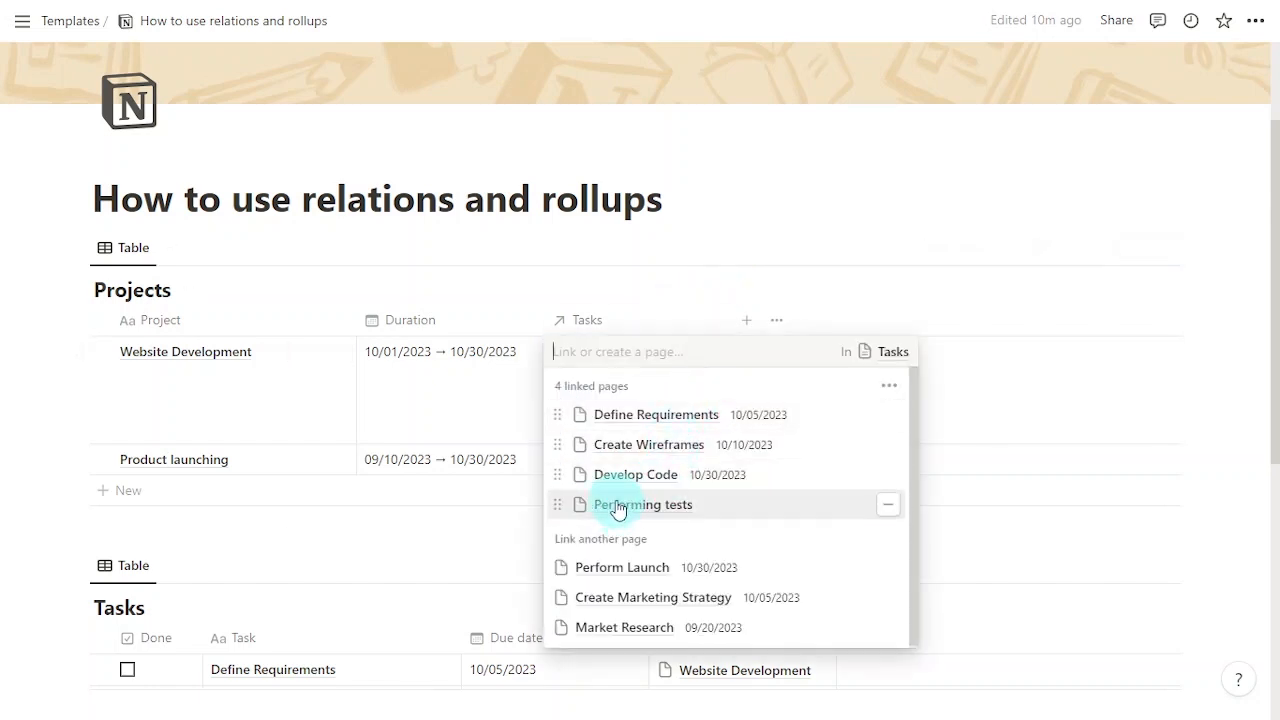
pyautogui.click(620, 505)
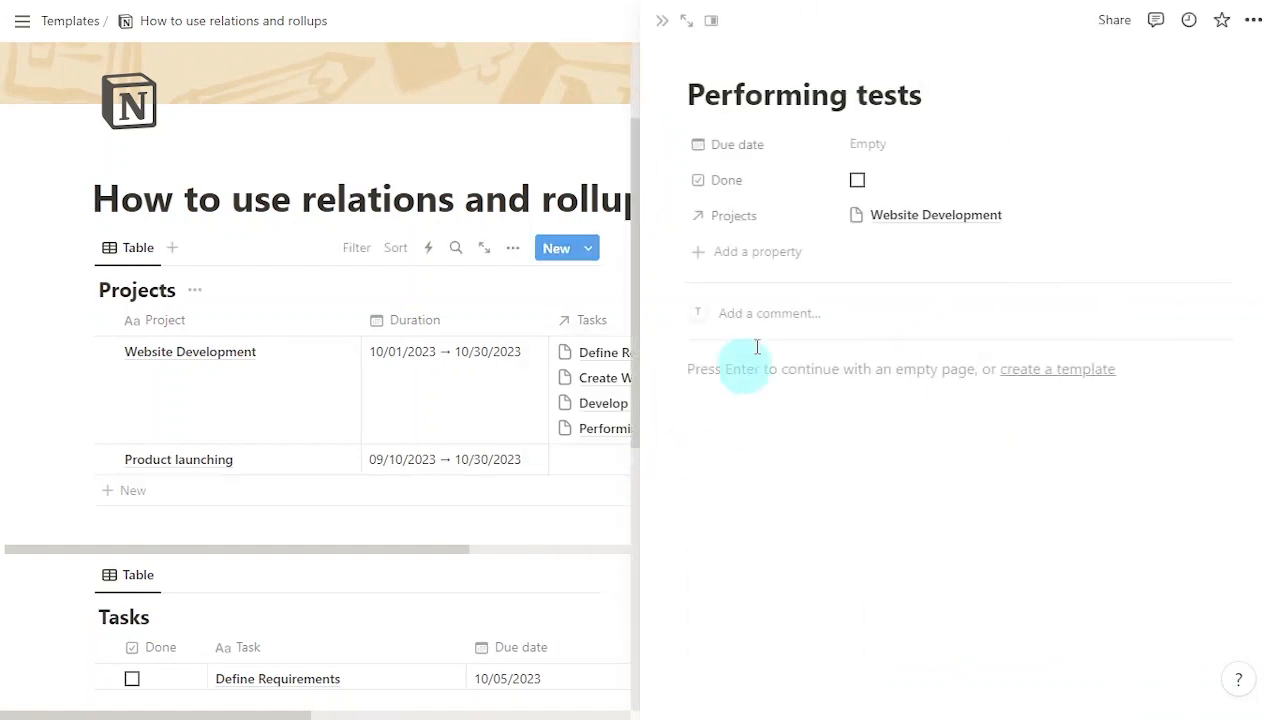
pyautogui.click(904, 150)
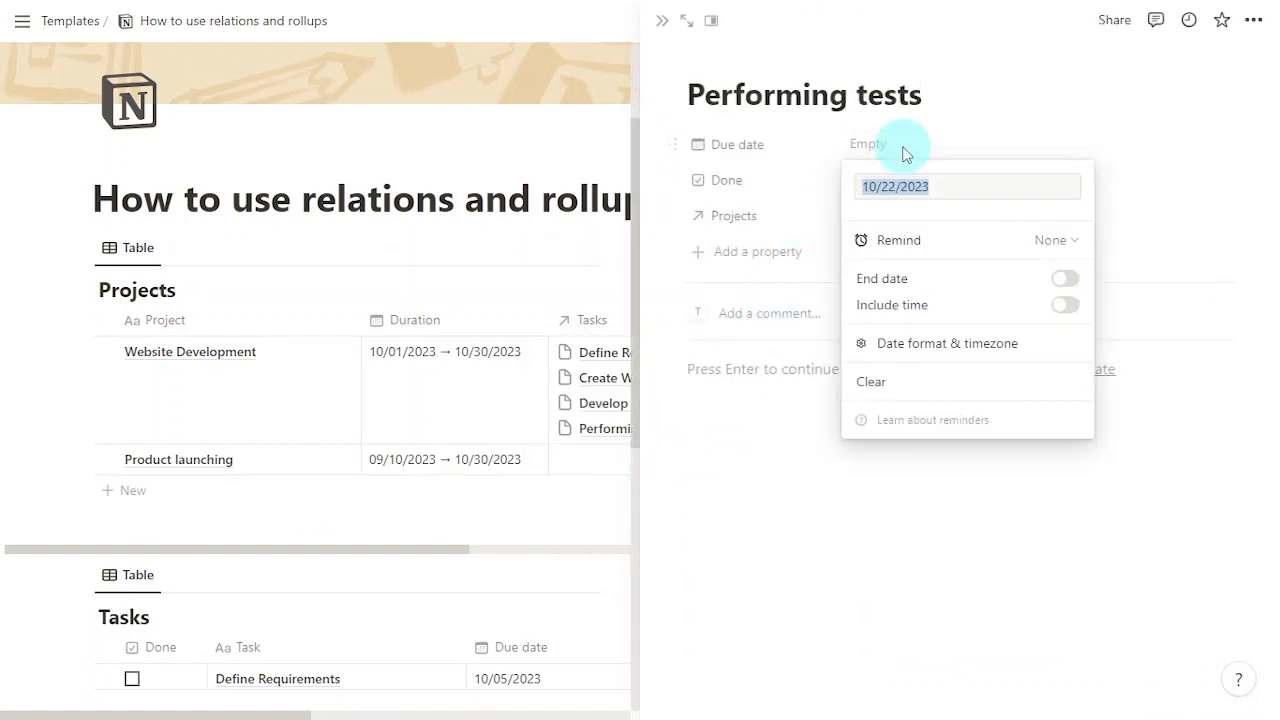
pyautogui.click(907, 399)
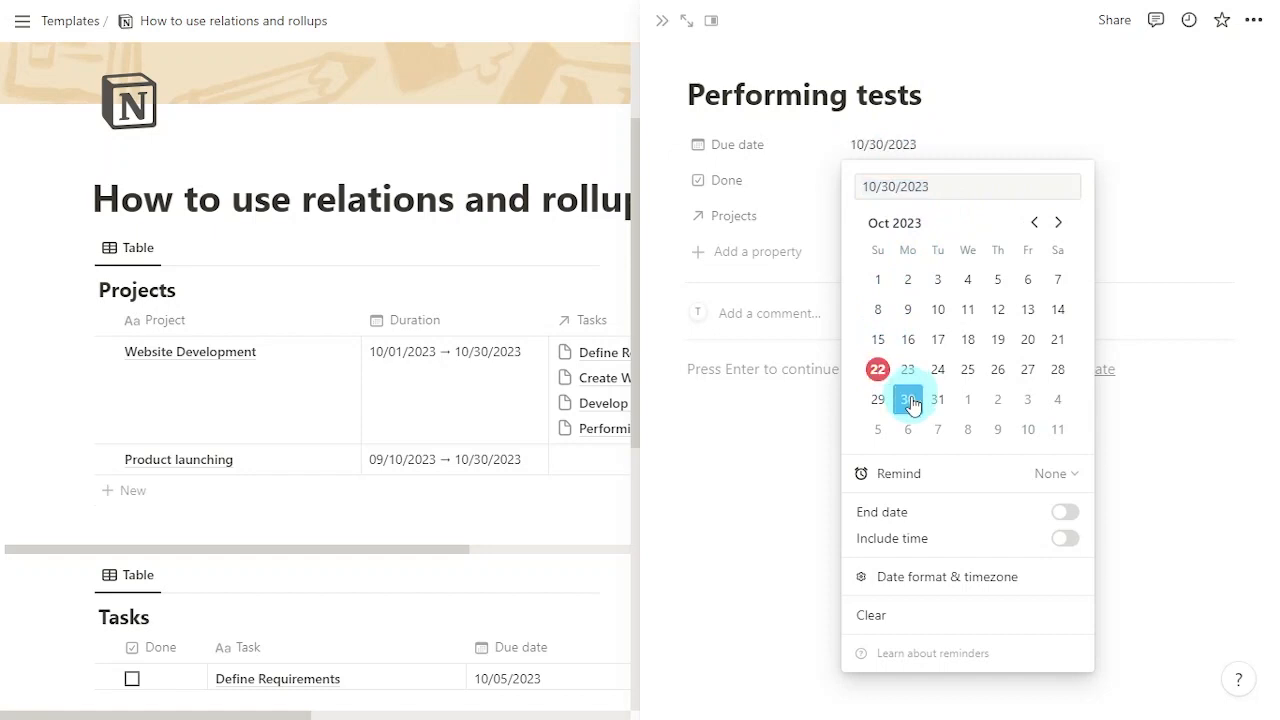
pyautogui.click(984, 114)
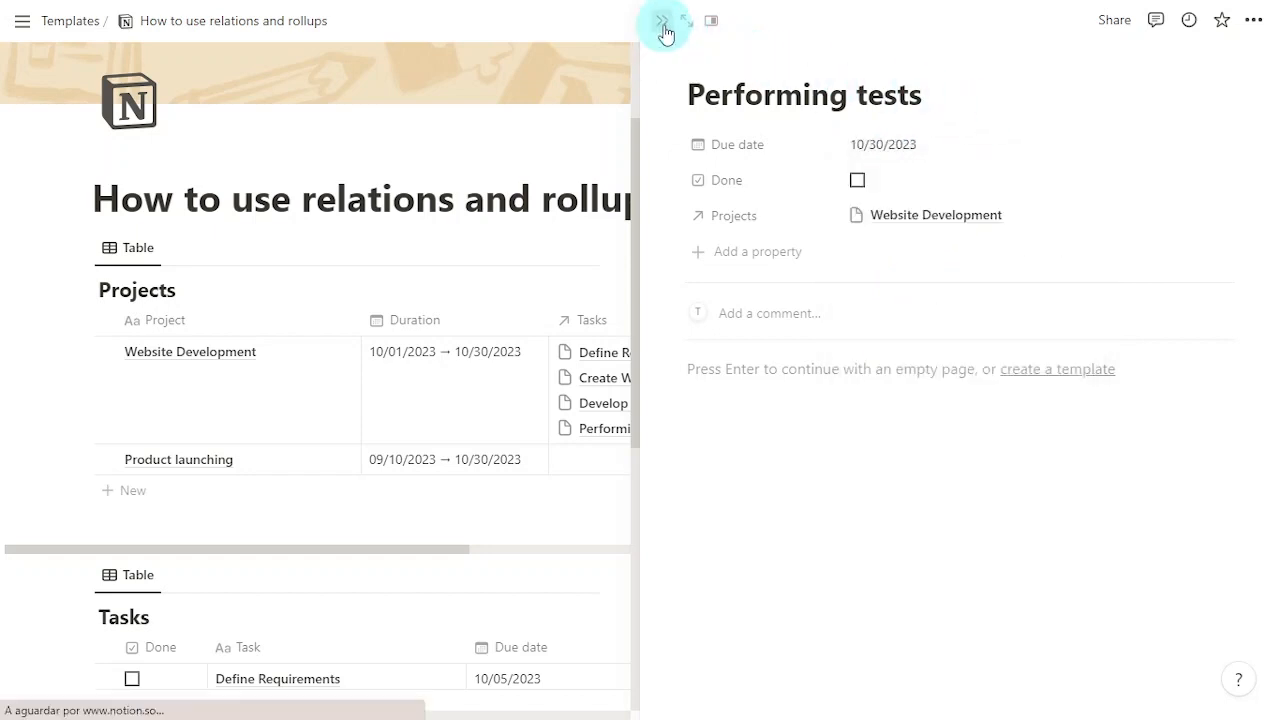
pyautogui.click(665, 26)
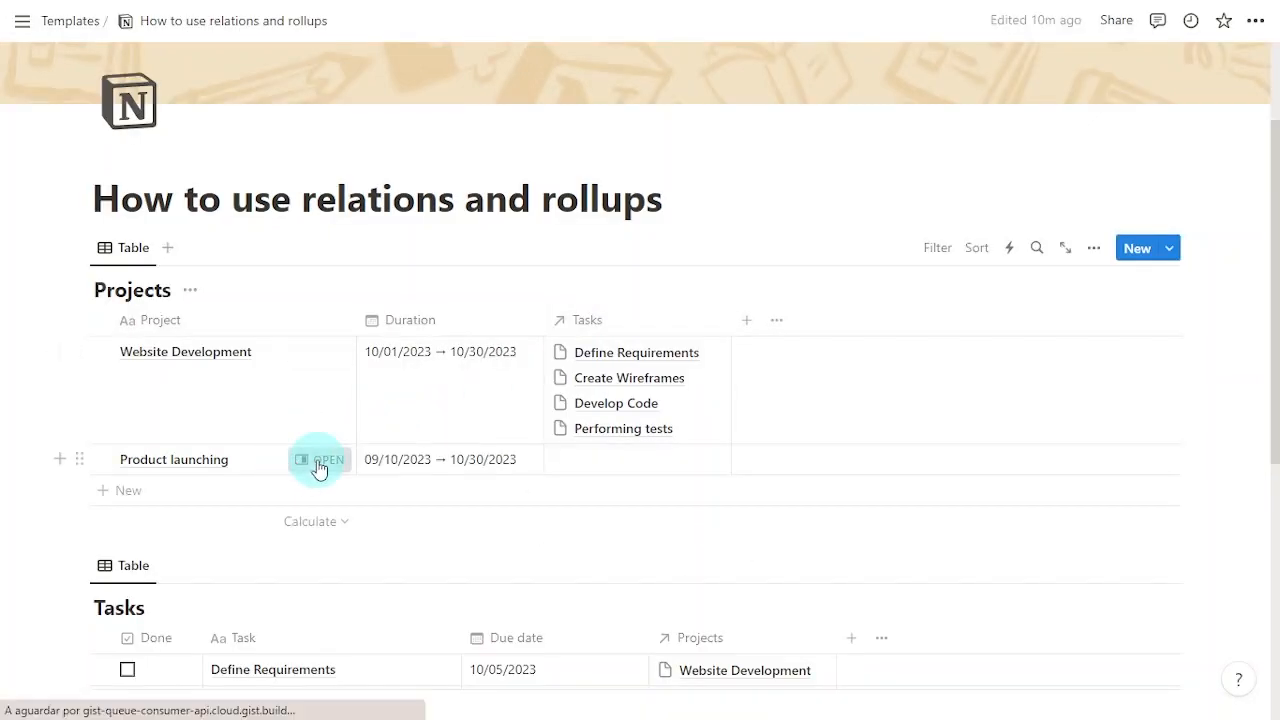
# - Link the Market Research and Perform Launch tasks to the Product launching project from the project's page
pyautogui.click(319, 463)
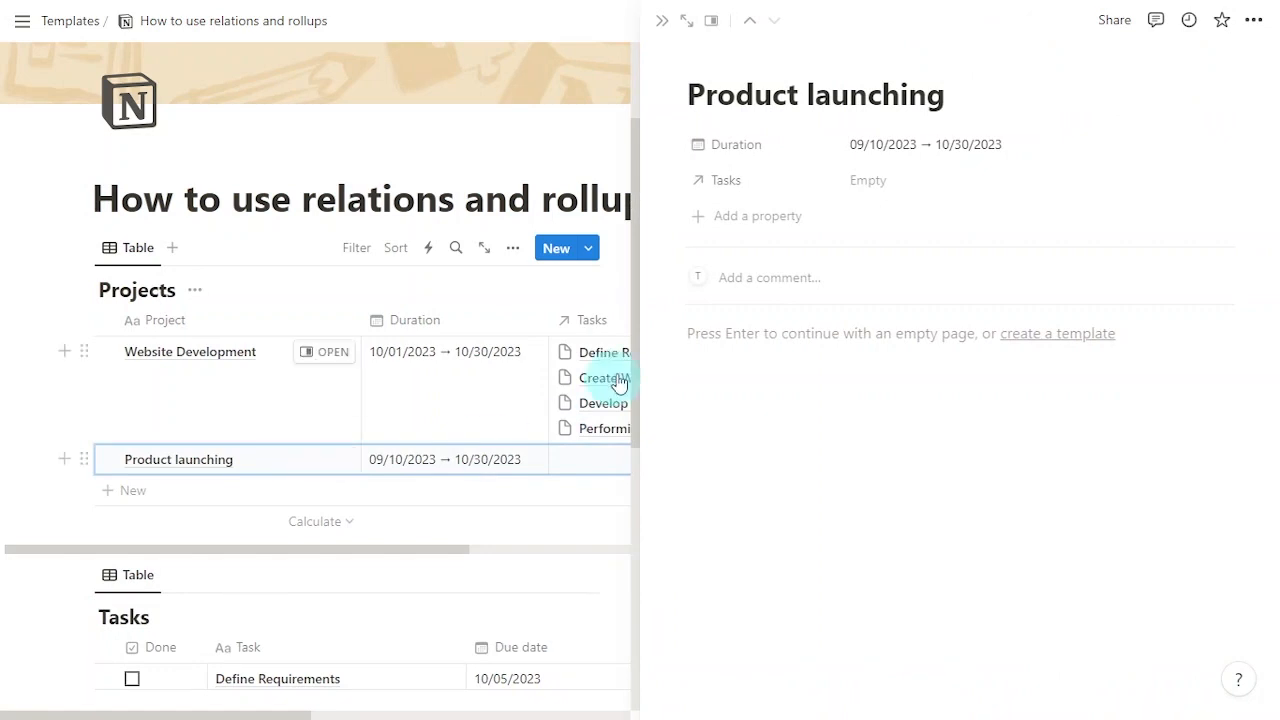
pyautogui.click(917, 183)
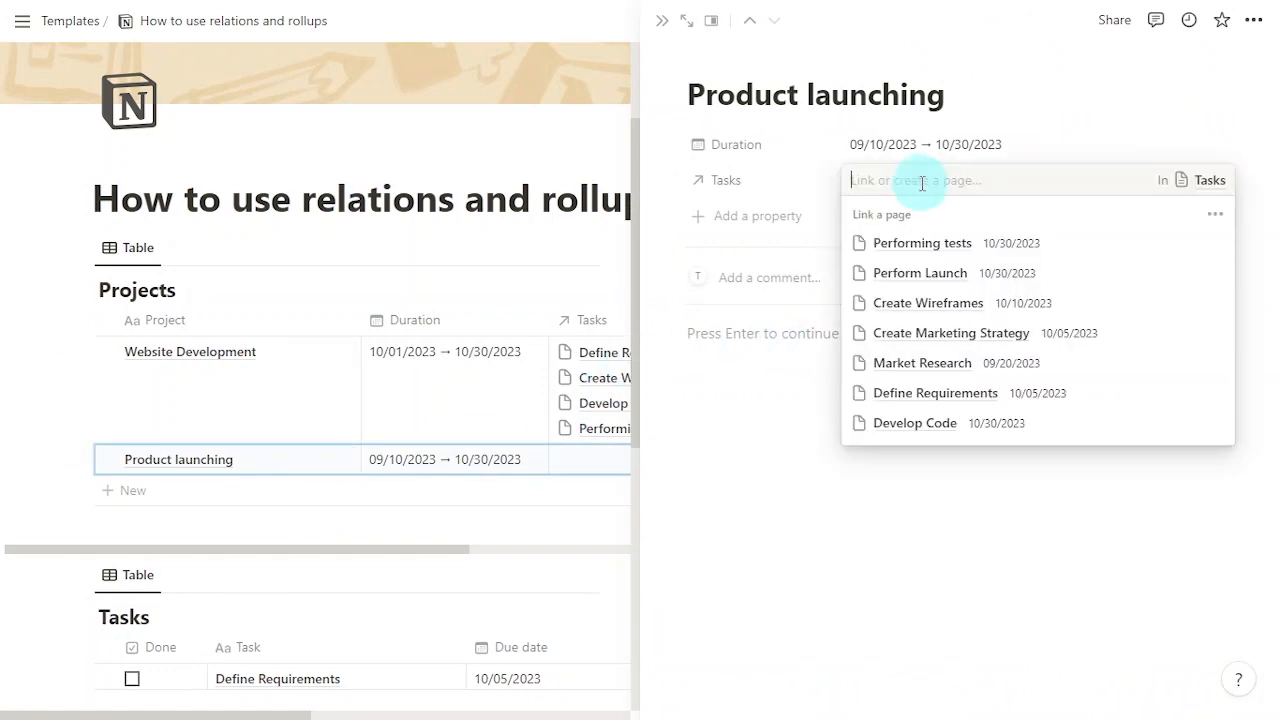
pyautogui.click(1014, 366)
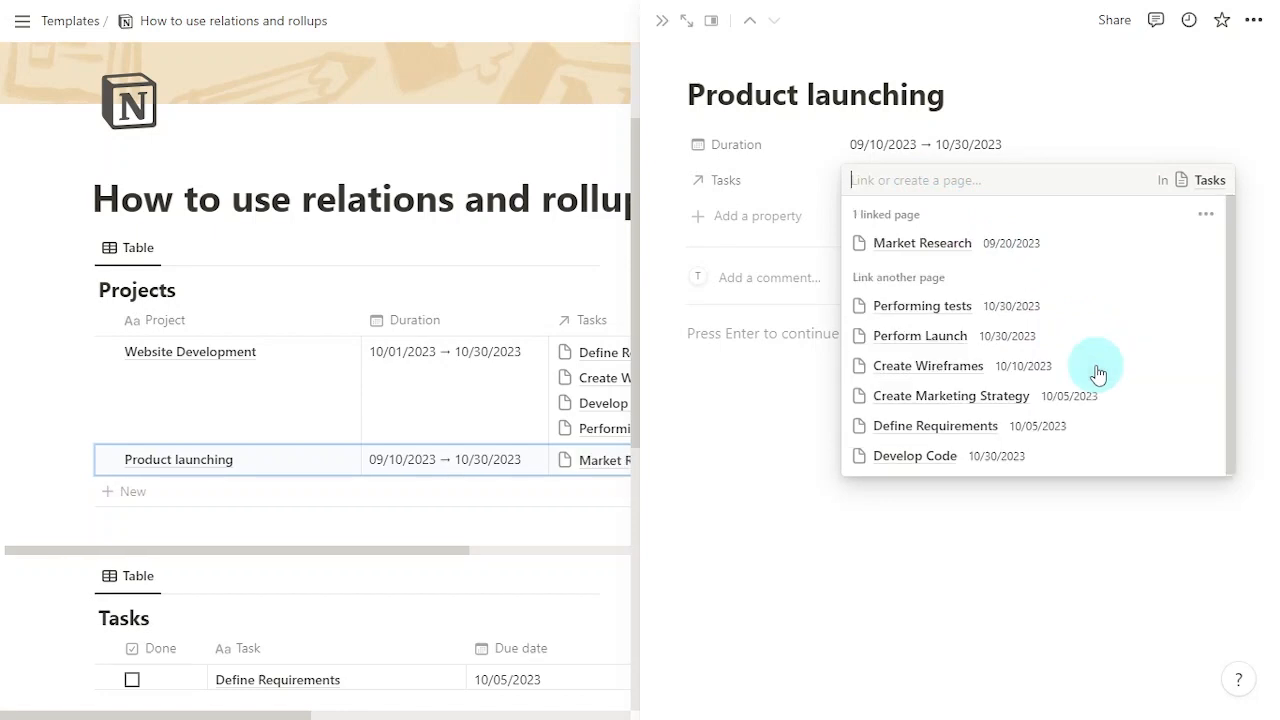
pyautogui.click(1110, 340)
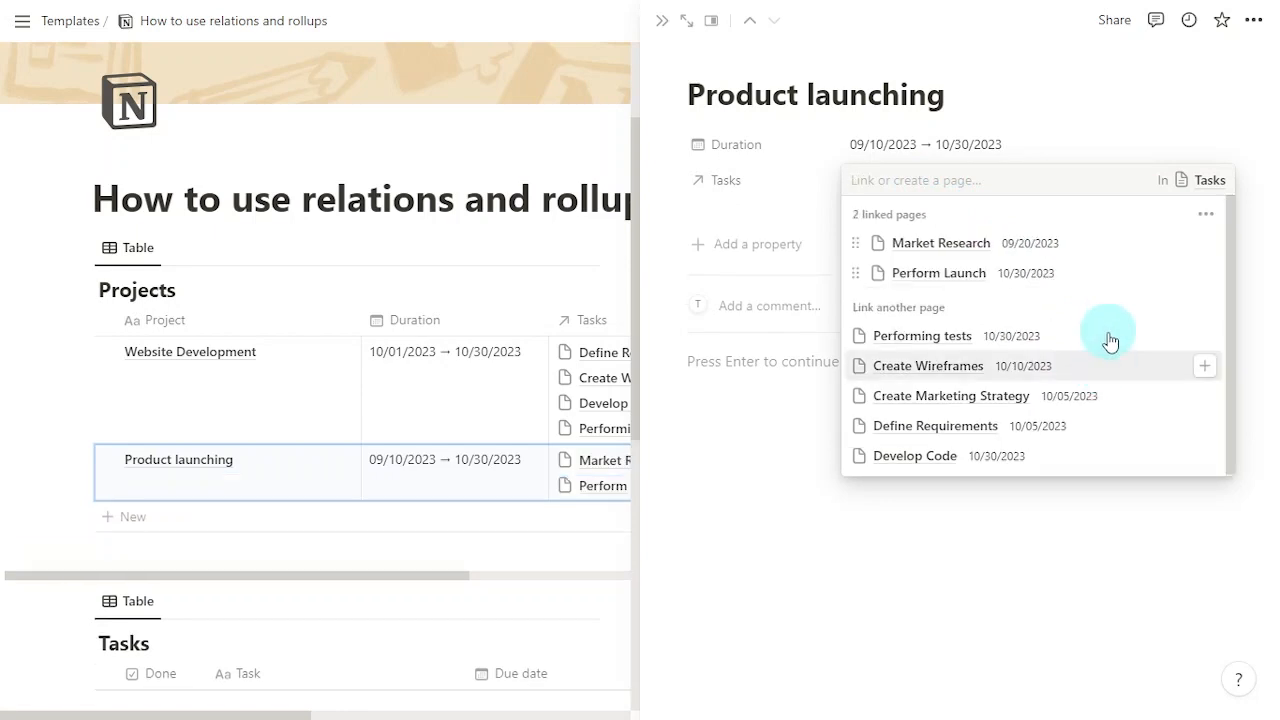
pyautogui.click(1023, 557)
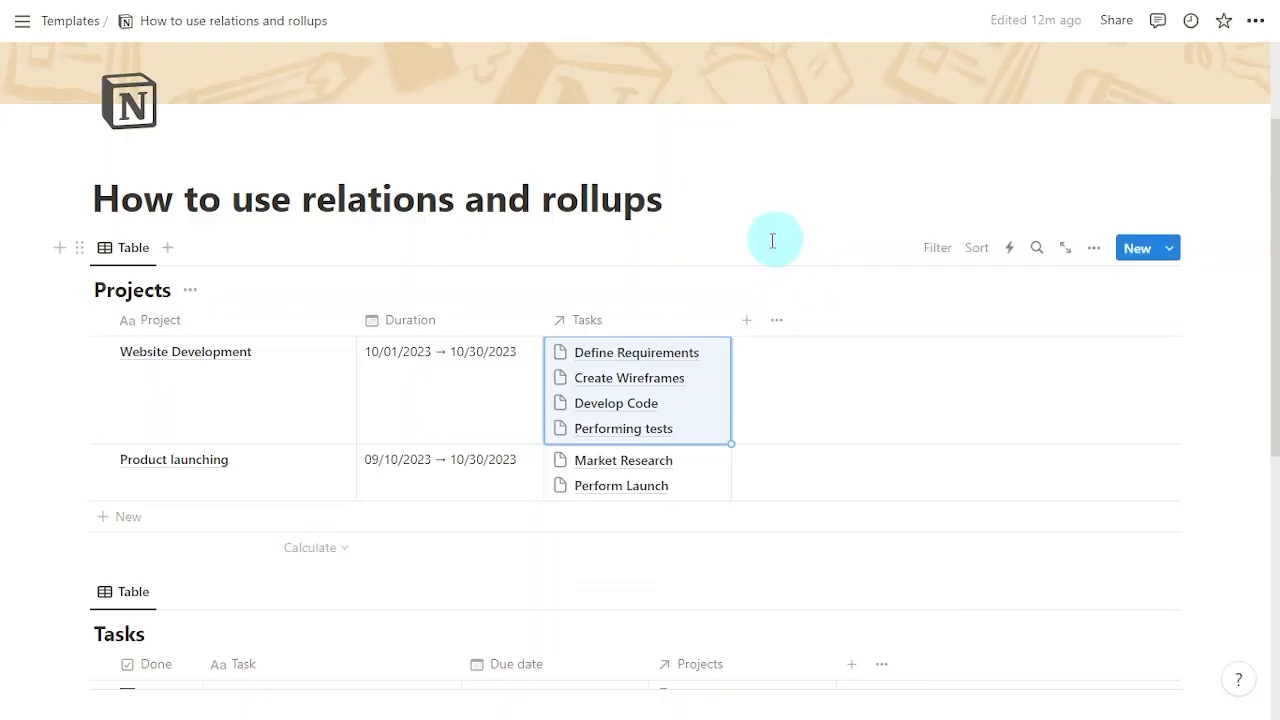
# - Display the Tasks relation as a page section on the Product launching project's page
pyautogui.click(307, 463)
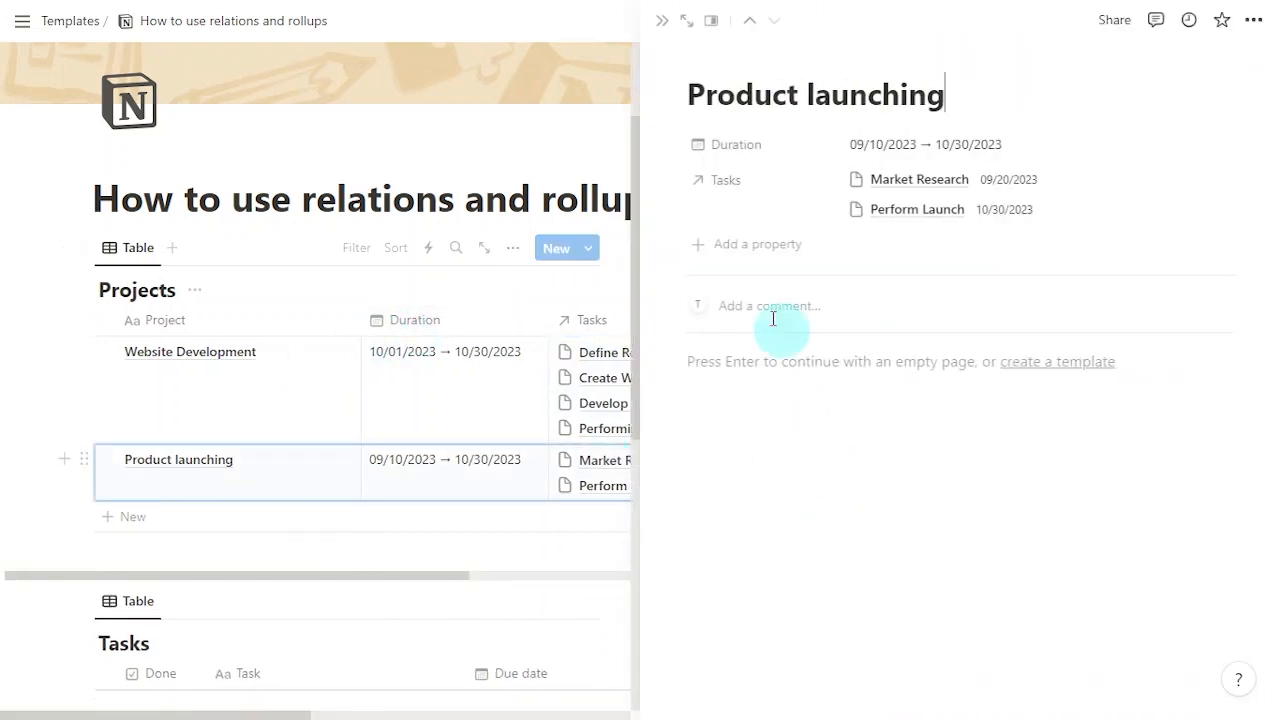
pyautogui.click(672, 184)
pyautogui.moveTo(800, 231)
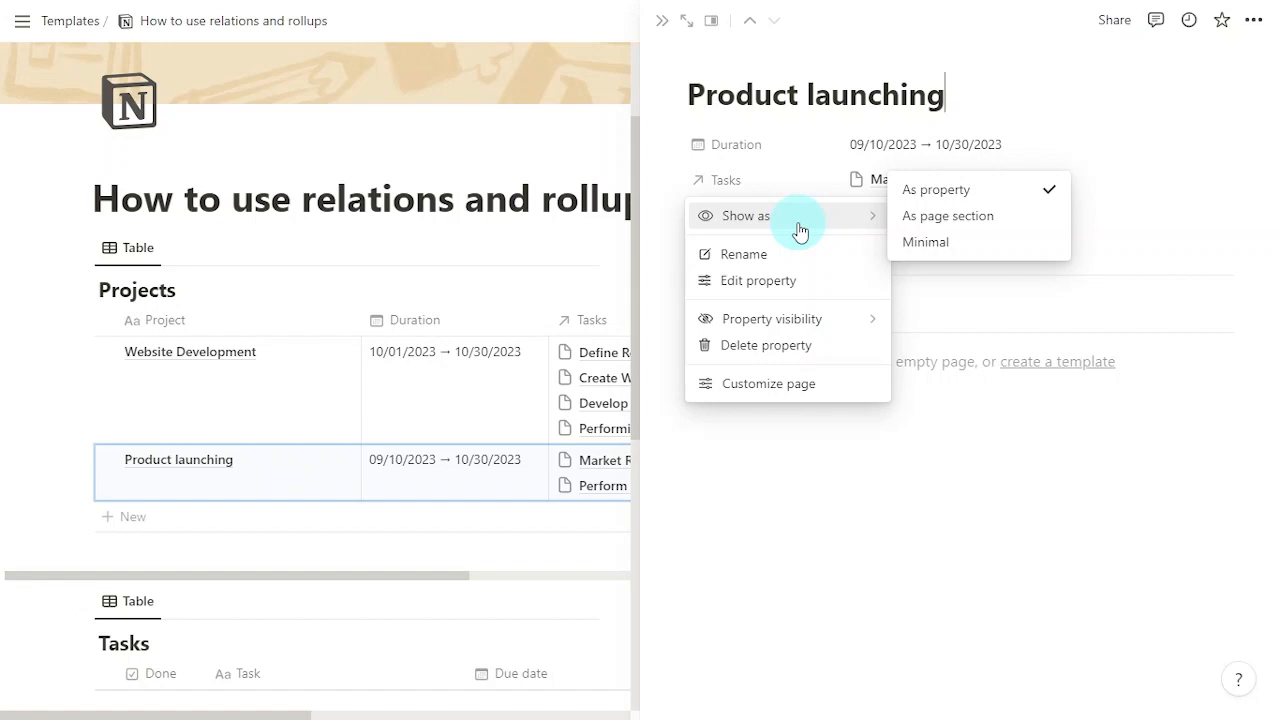
pyautogui.click(1032, 225)
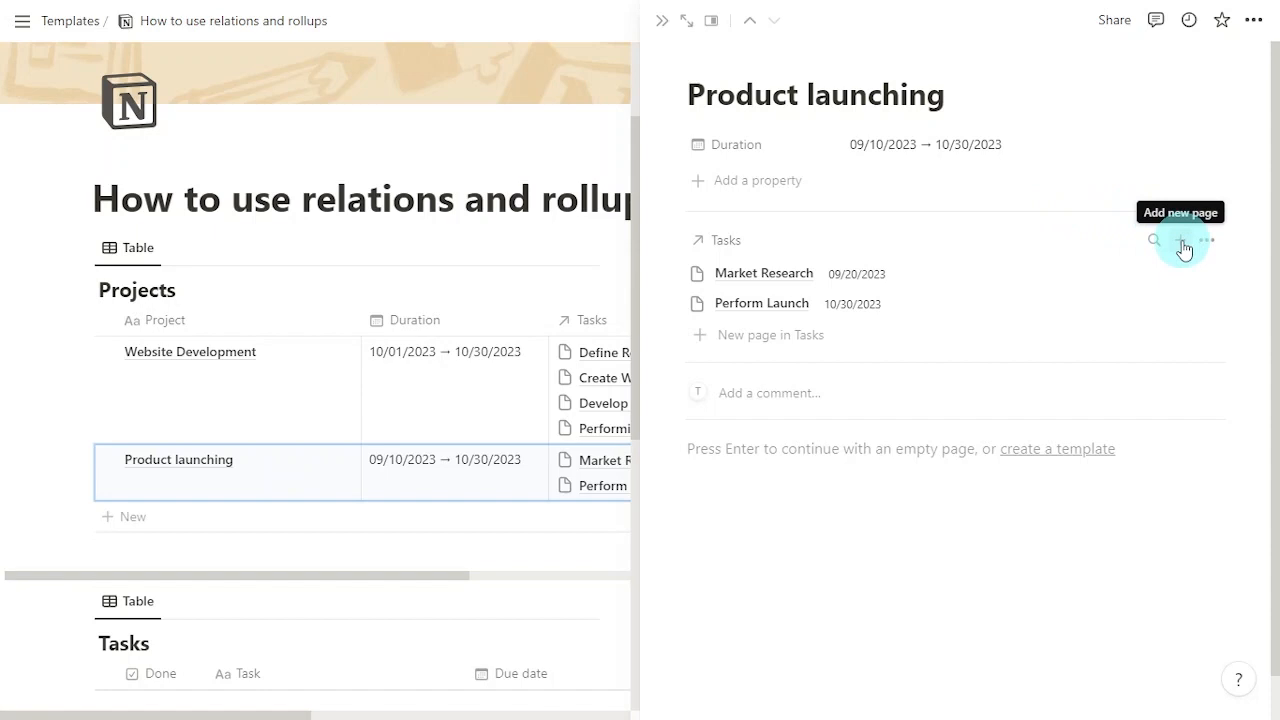
# - Create a task named "New task for product launching" in the Product launching page's Tasks section, and view the section's linkable pages
pyautogui.click(750, 338)
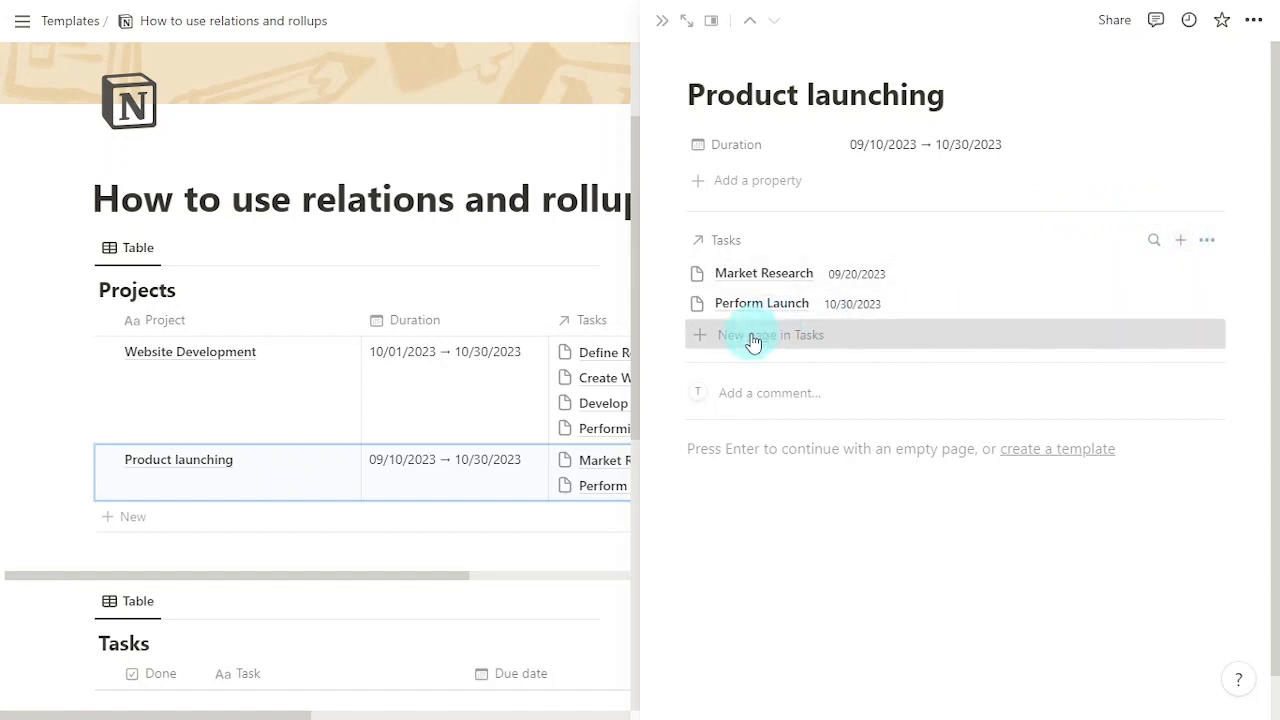
pyautogui.click(906, 463)
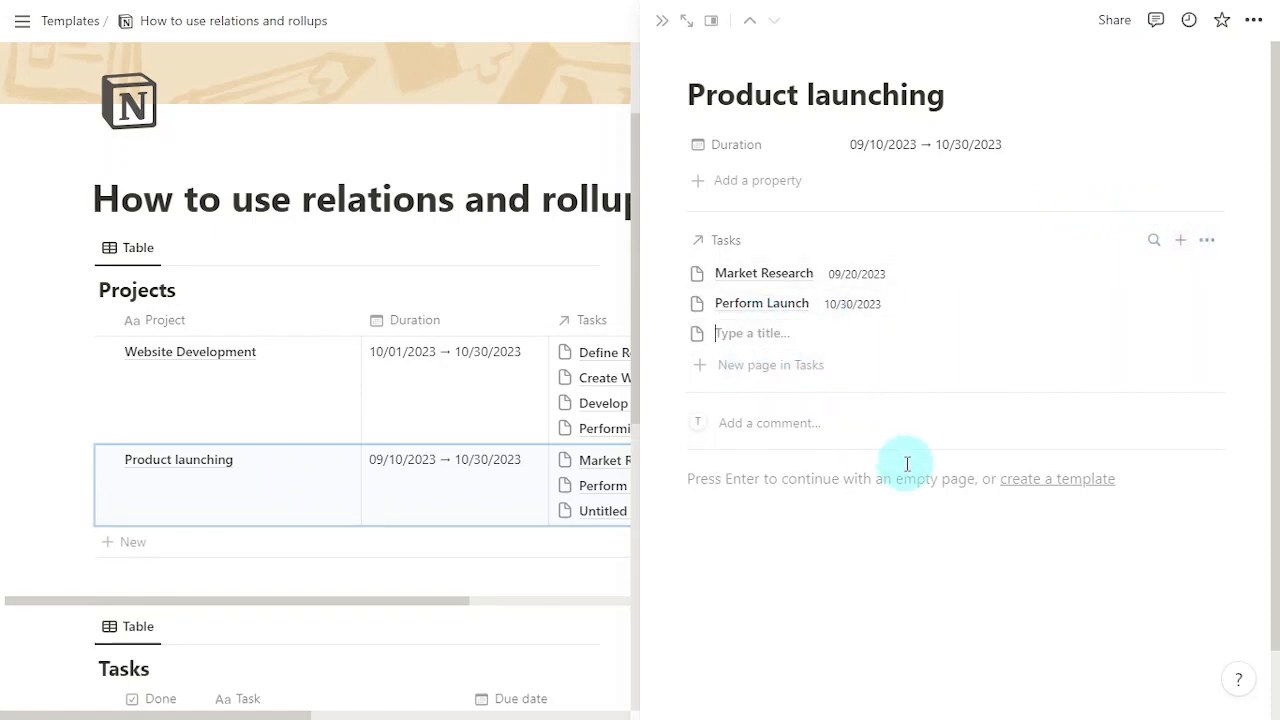
pyautogui.write('New task for pro')
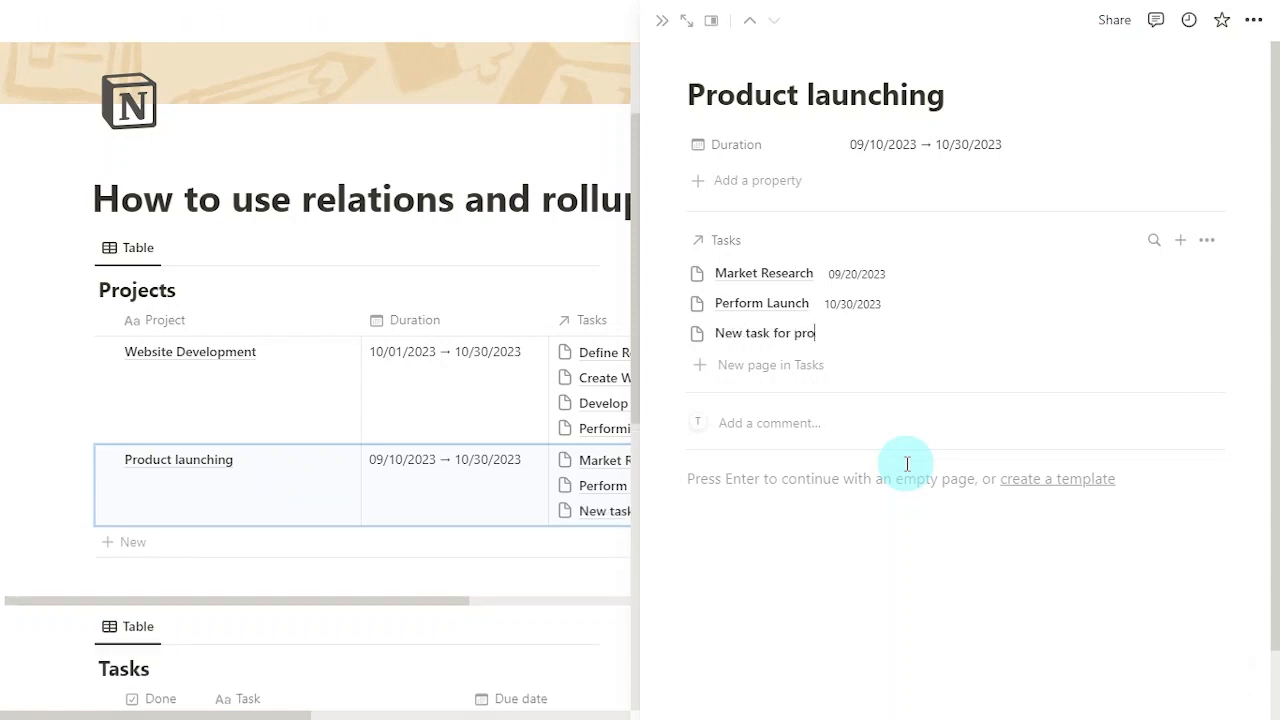
pyautogui.write('duct launching')
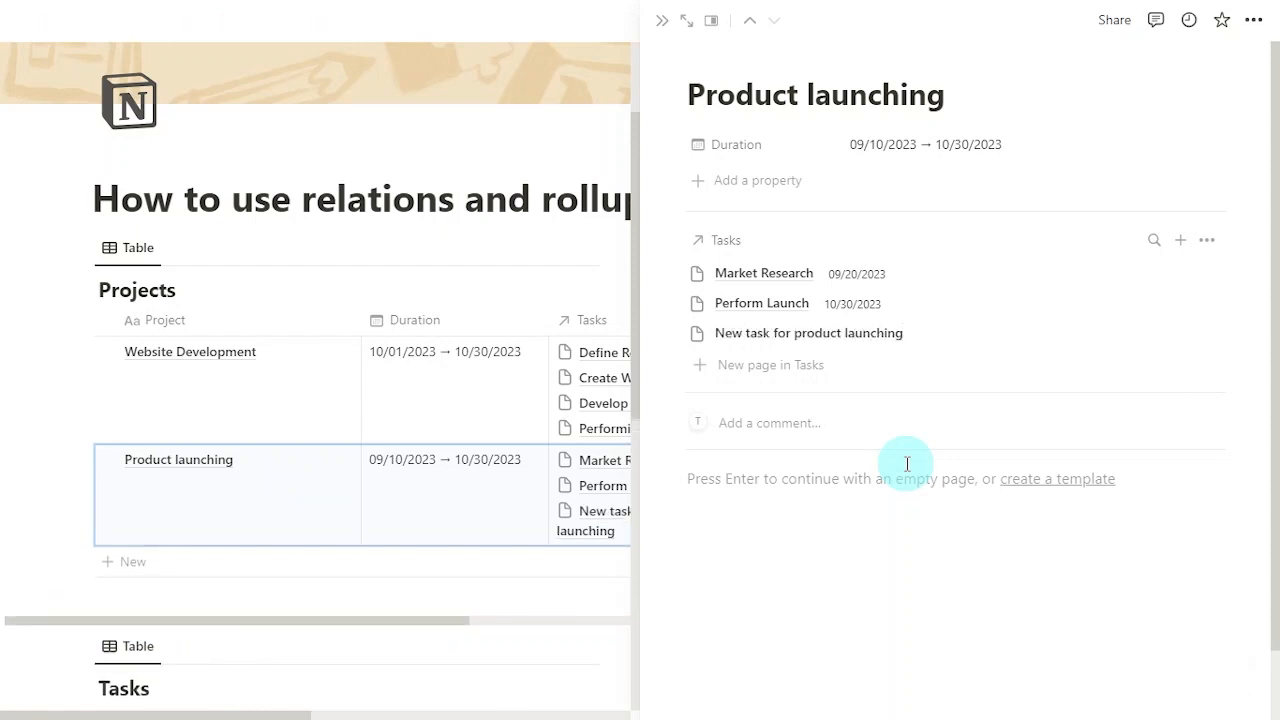
pyautogui.press('Return')
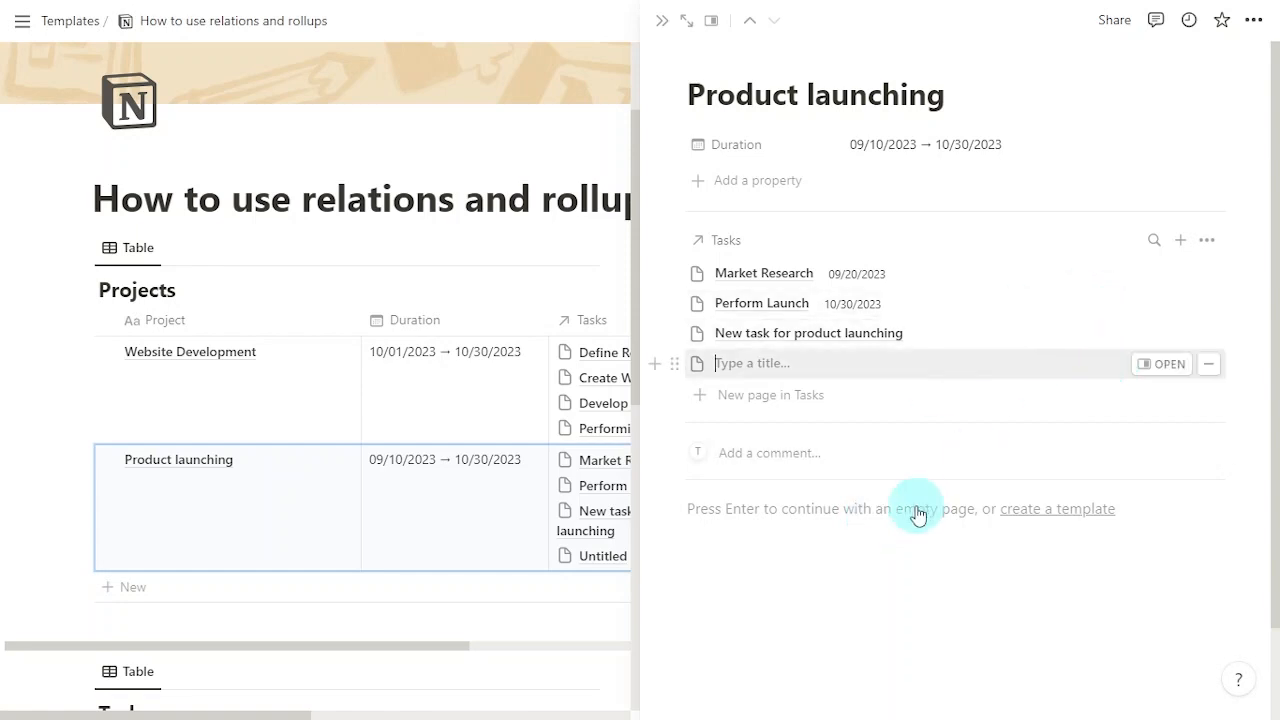
pyautogui.click(914, 509)
pyautogui.click(1153, 243)
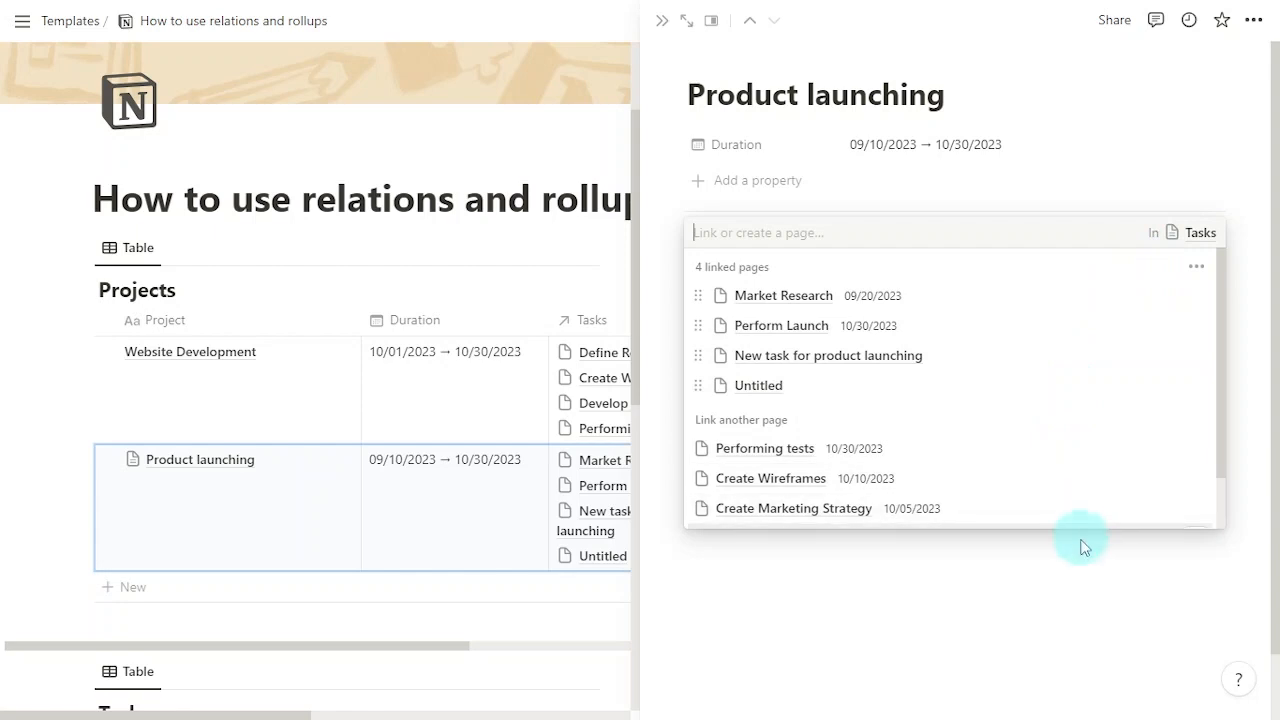
pyautogui.click(1046, 637)
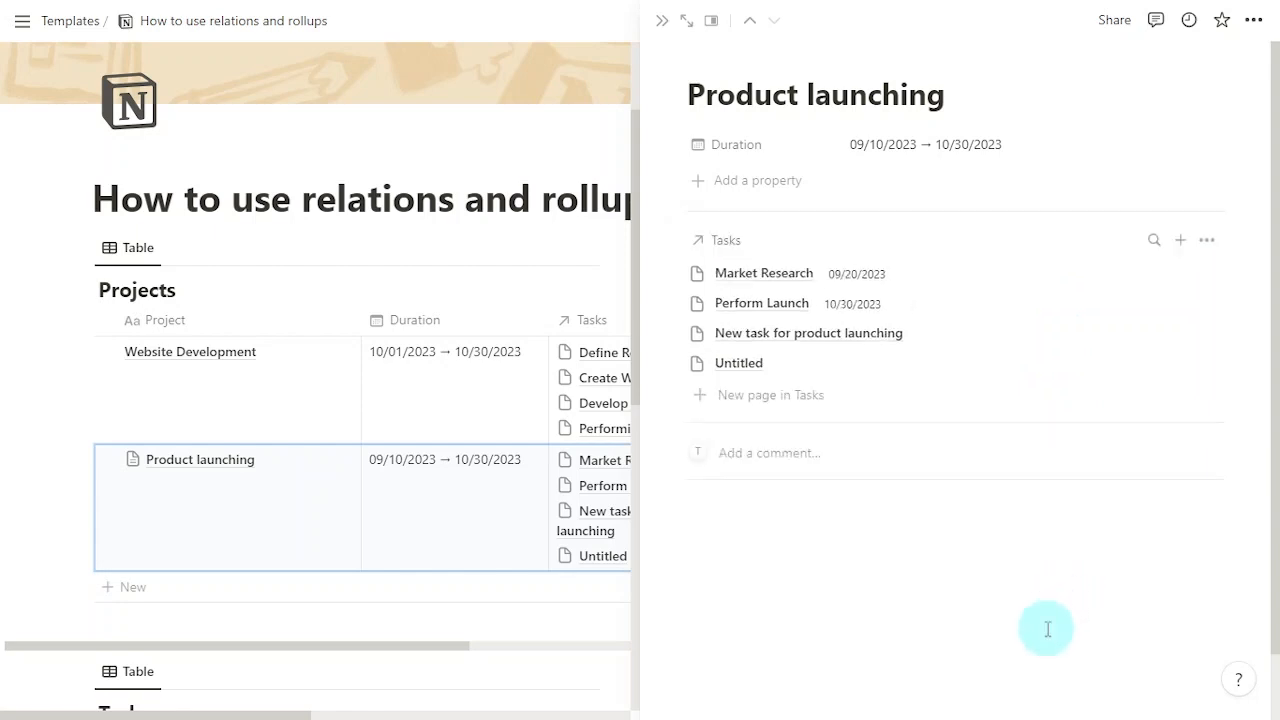
# - Switch the display of the Tasks relation on the Product launching page to Minimal
pyautogui.click(676, 242)
pyautogui.moveTo(808, 283)
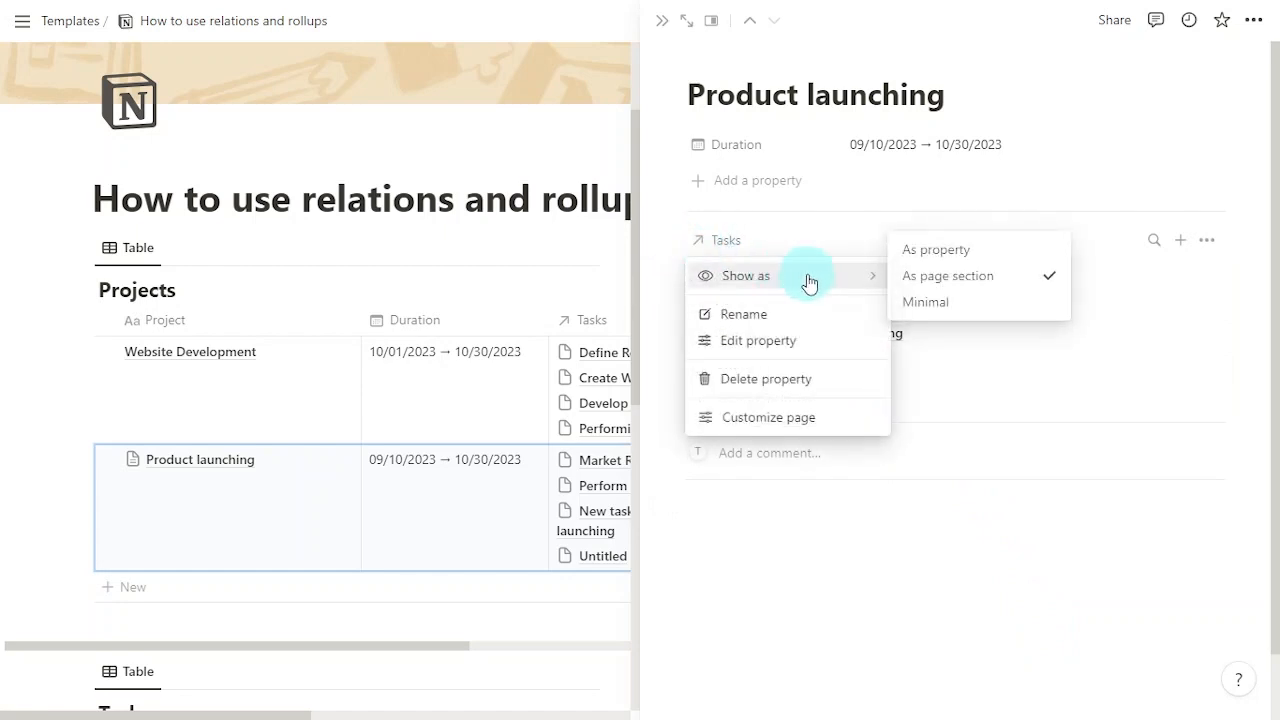
pyautogui.click(1016, 312)
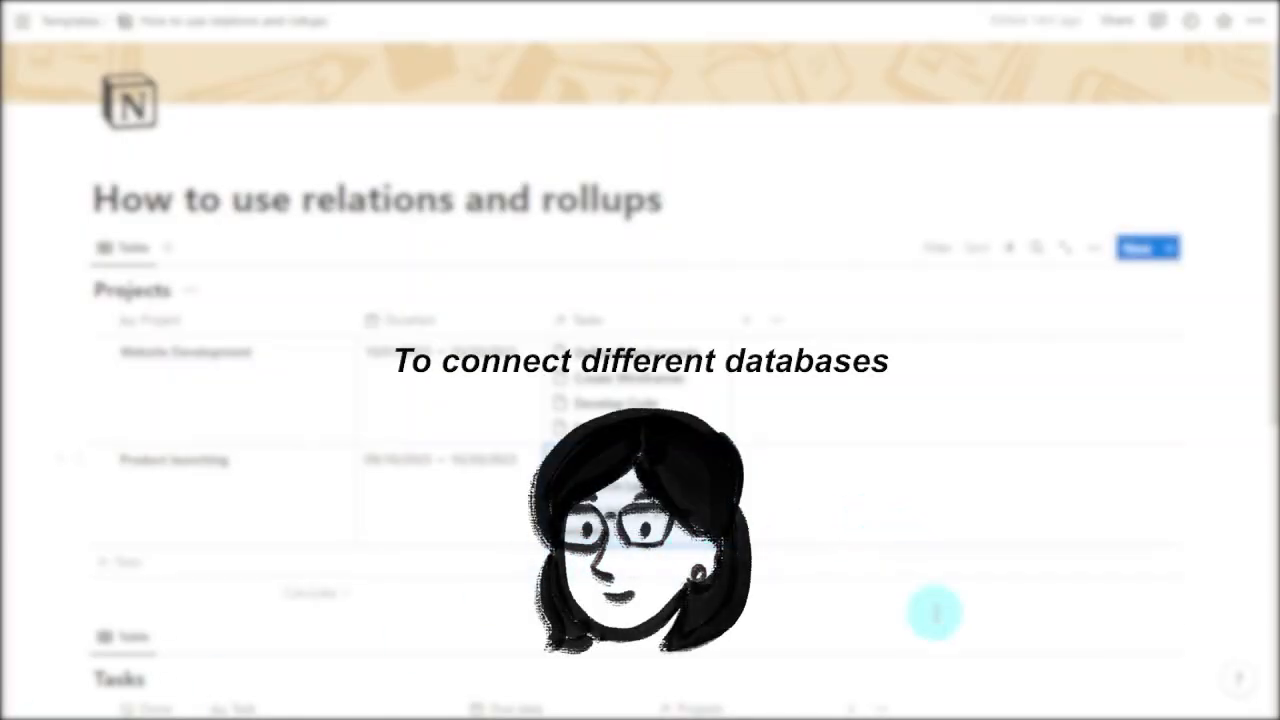
# - Add a relation property named "Subtask" to the Tasks database, relating it to the same database
pyautogui.scroll(-5, 934, 607)
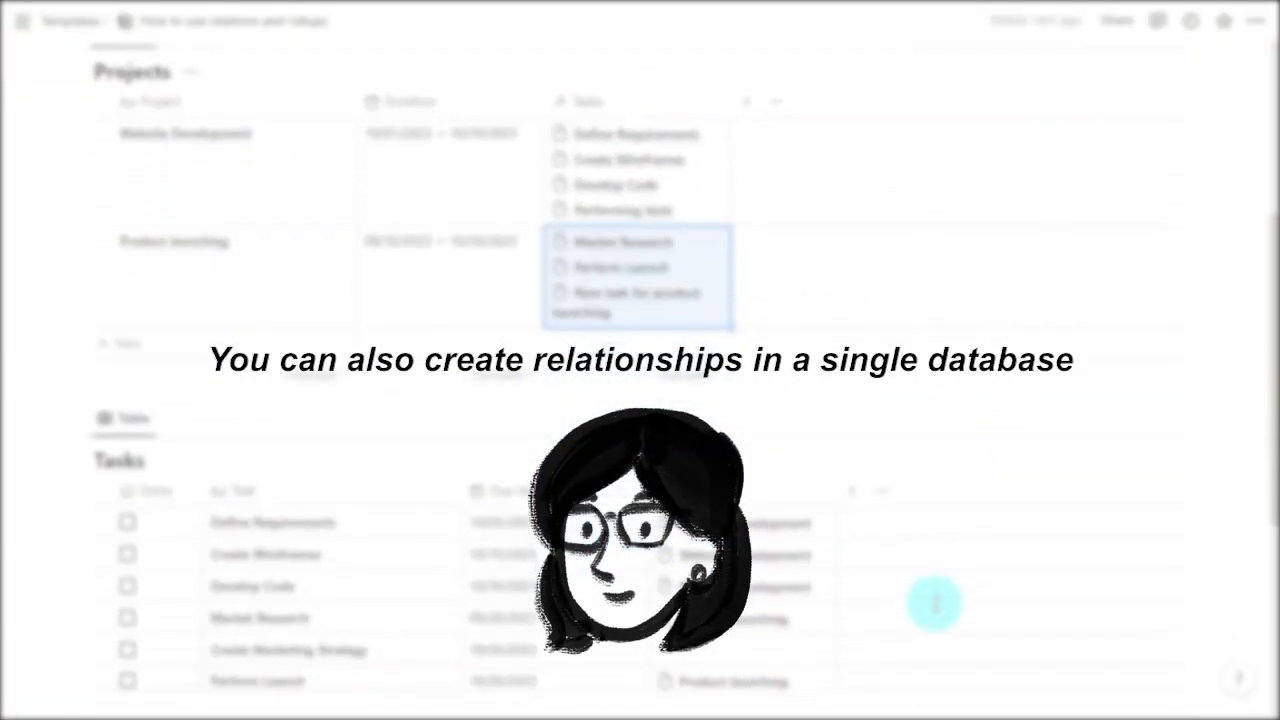
pyautogui.scroll(-1, 934, 605)
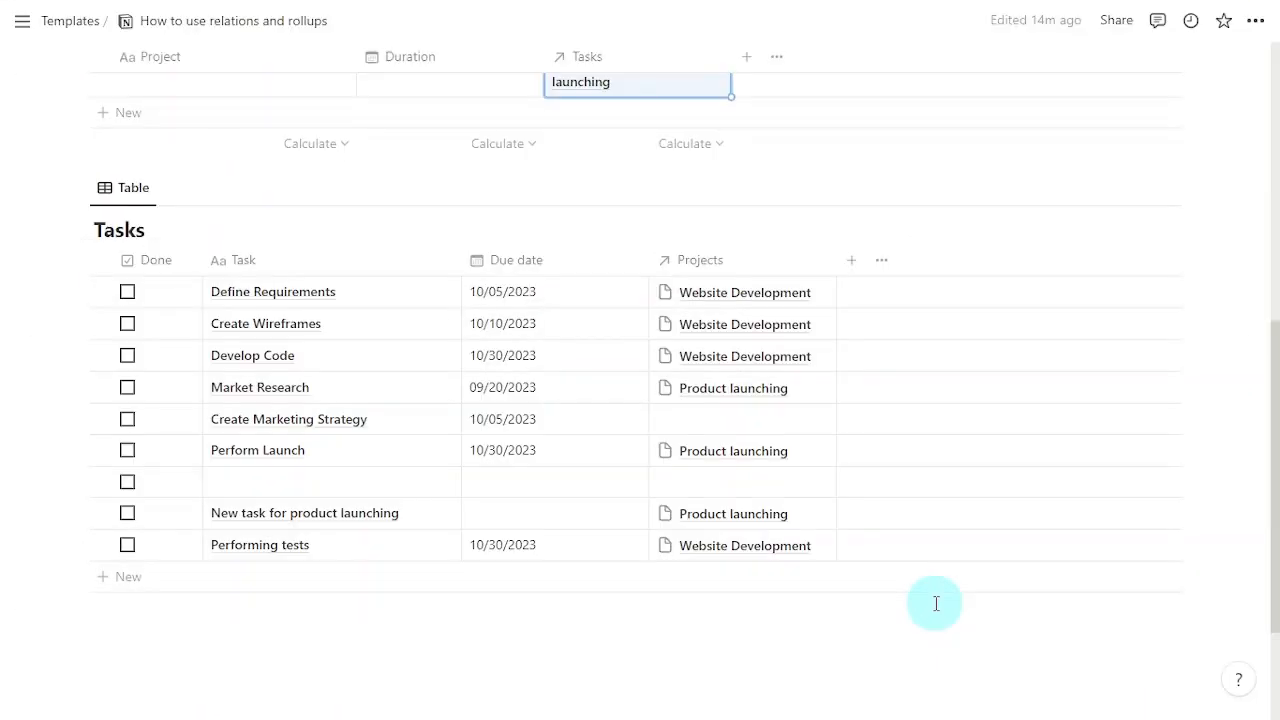
pyautogui.click(856, 264)
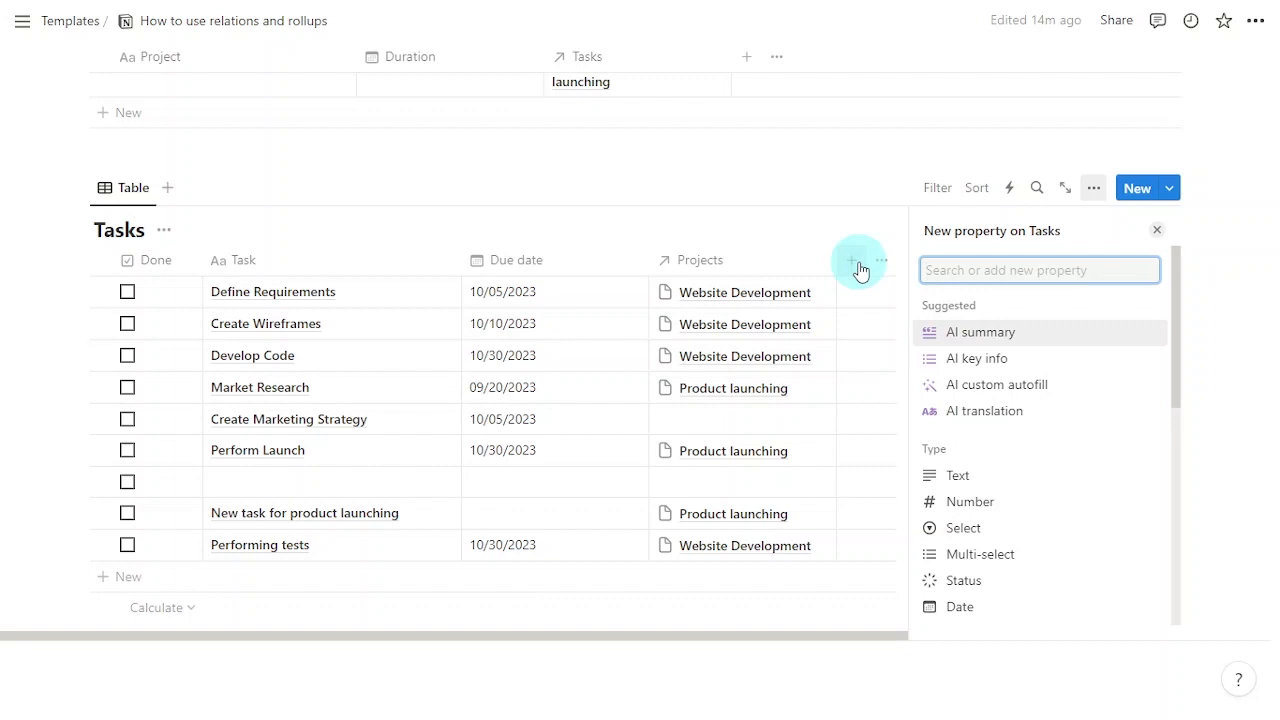
pyautogui.write('relatio')
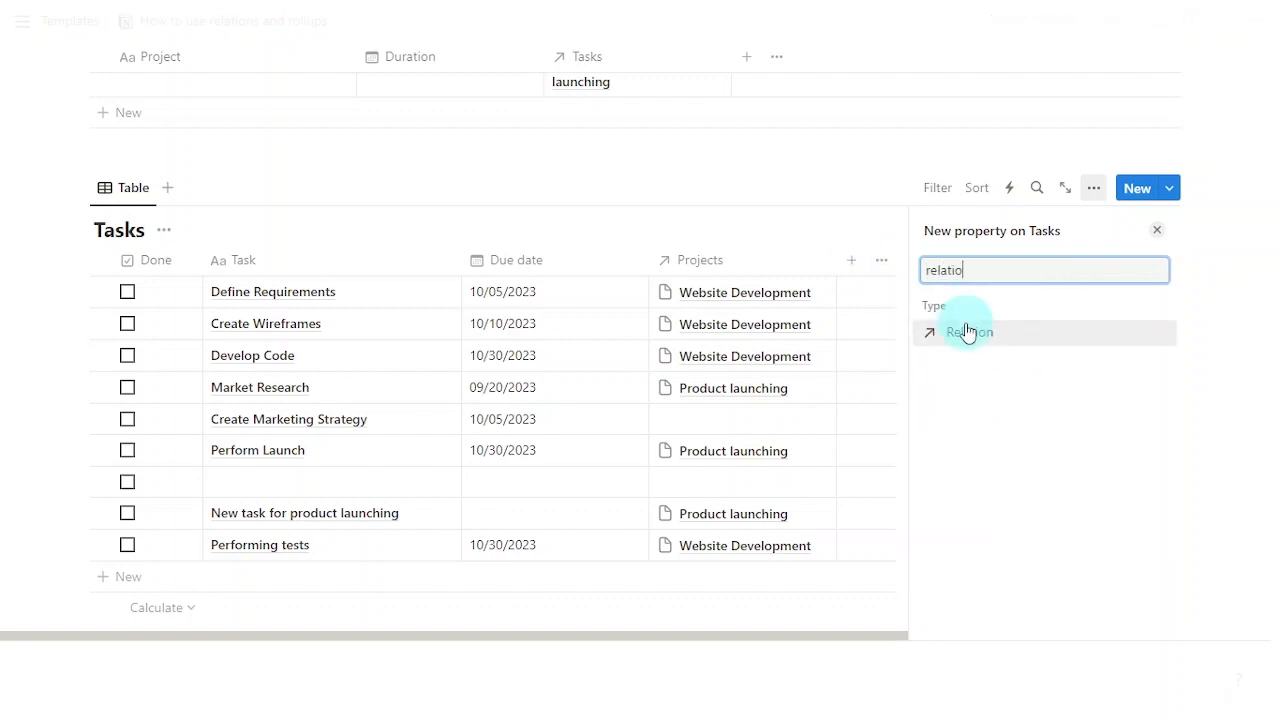
pyautogui.click(1019, 335)
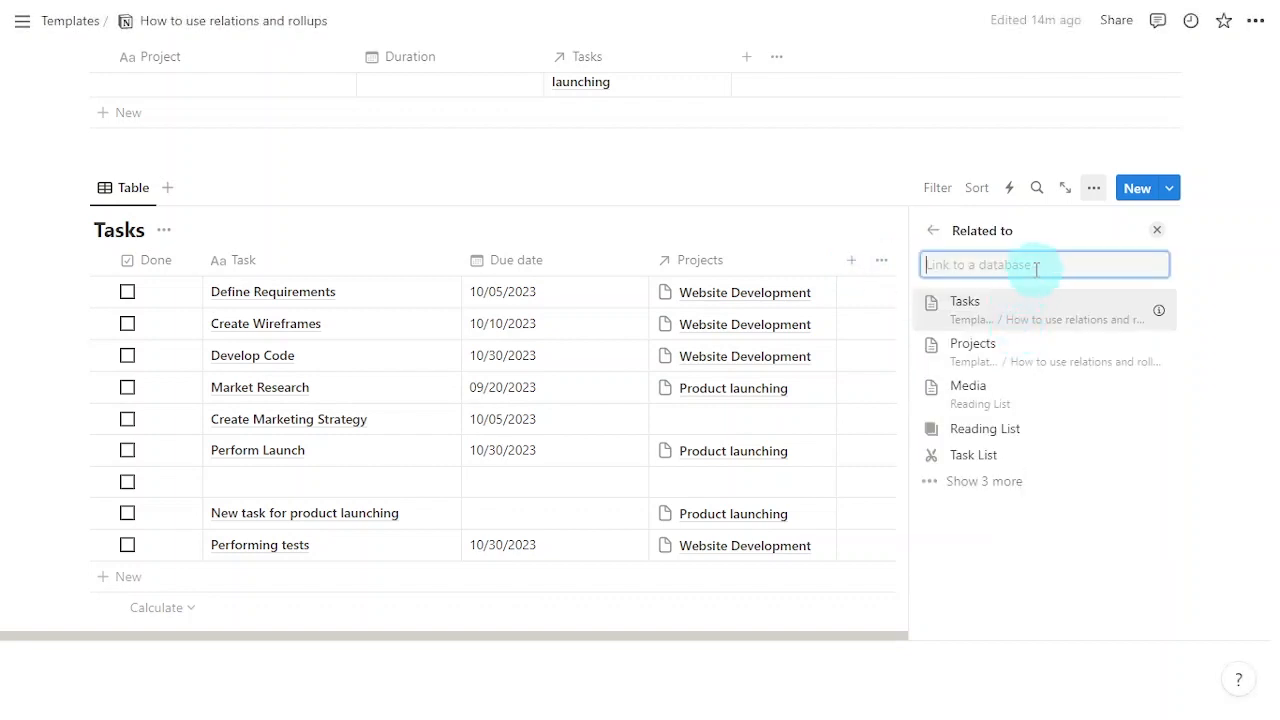
pyautogui.click(1046, 318)
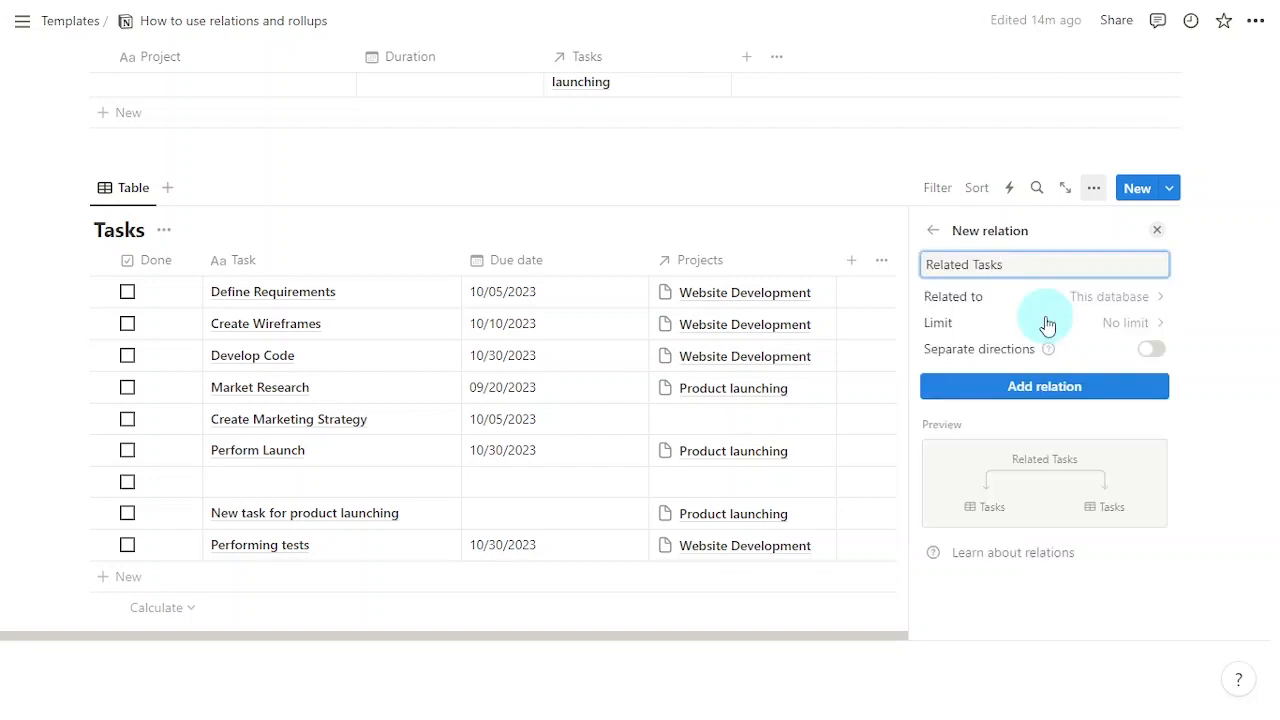
pyautogui.hotkey('ctrl', 'shift', 'Left')
pyautogui.hotkey('ctrl', 'shift', 'Left')
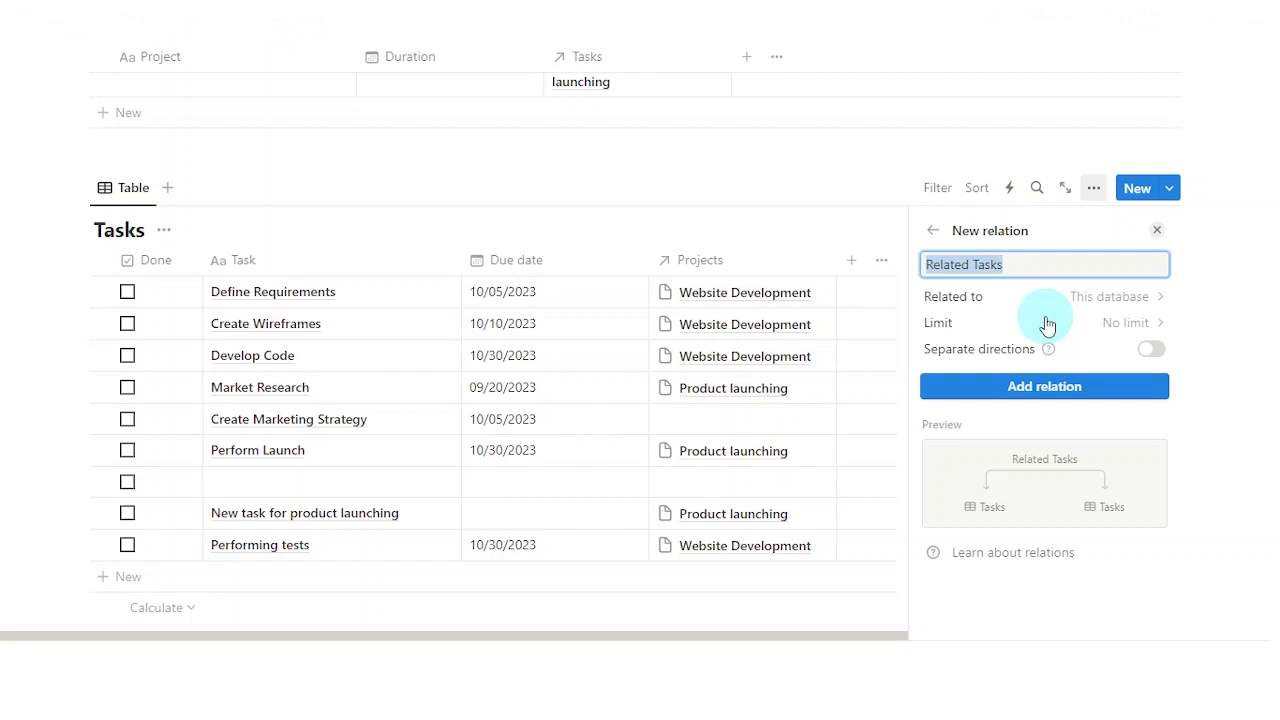
pyautogui.write('Subtask')
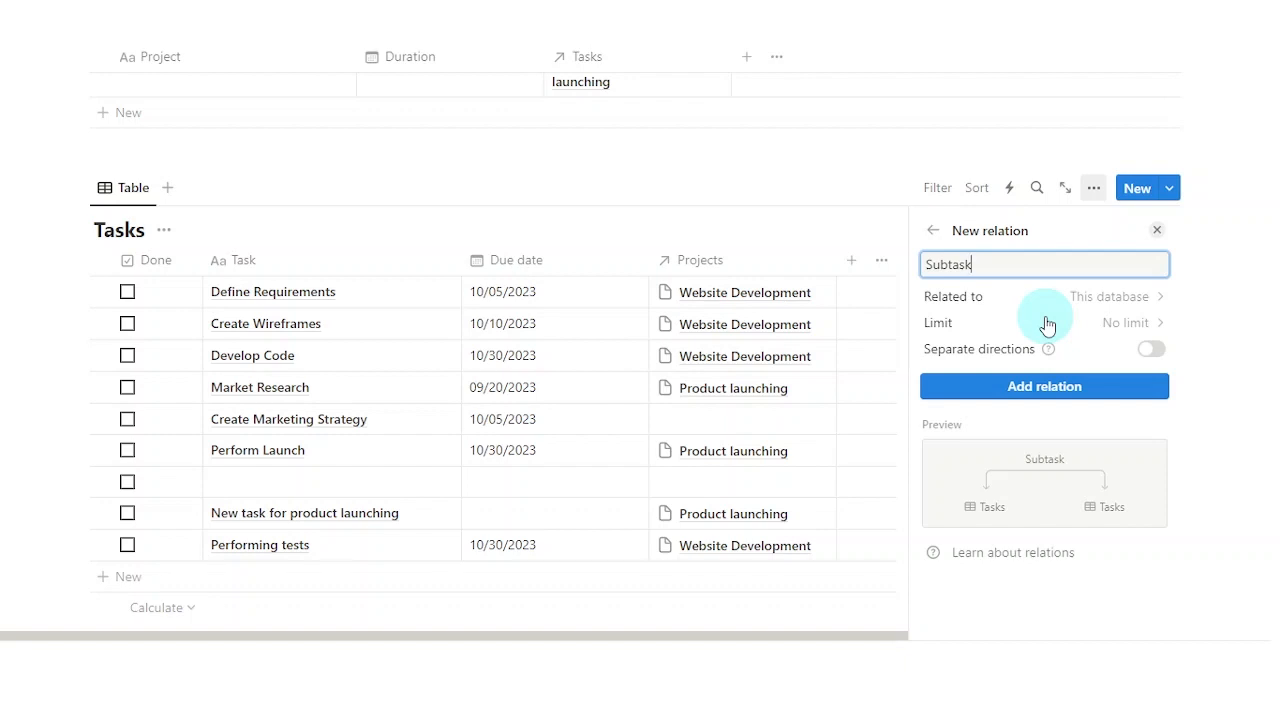
pyautogui.click(971, 392)
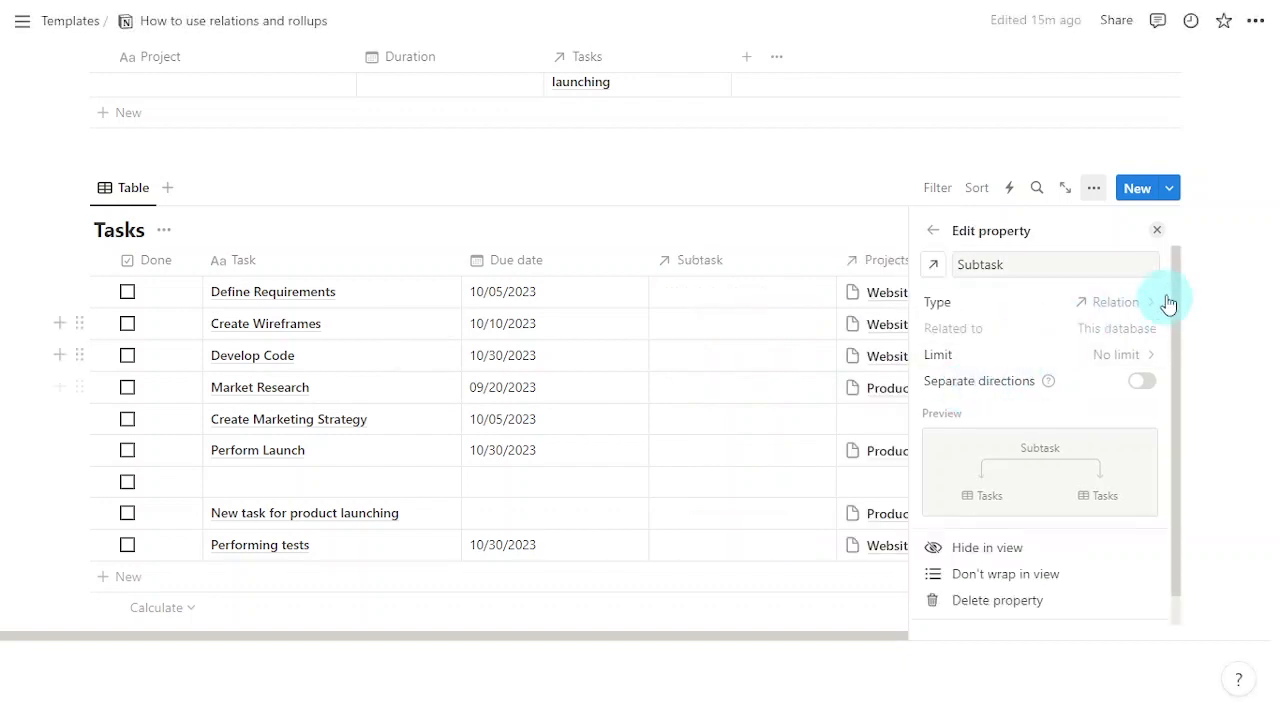
pyautogui.click(1157, 230)
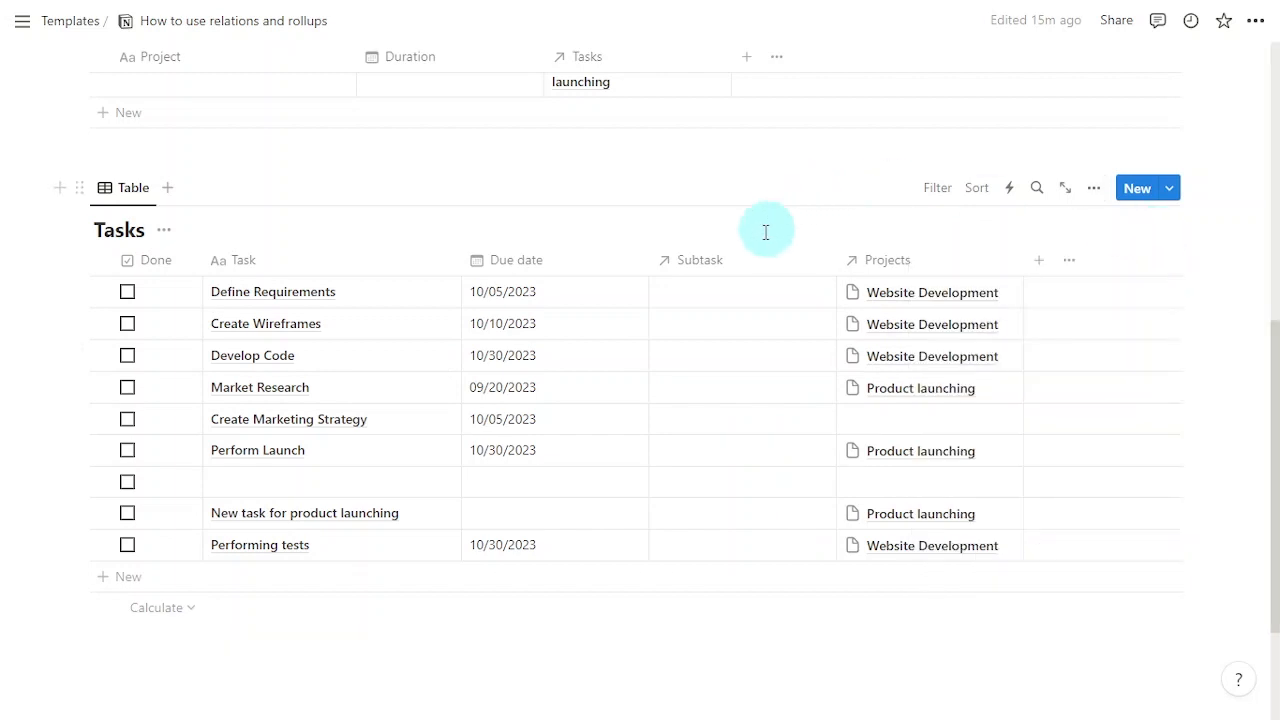
pyautogui.click(722, 284)
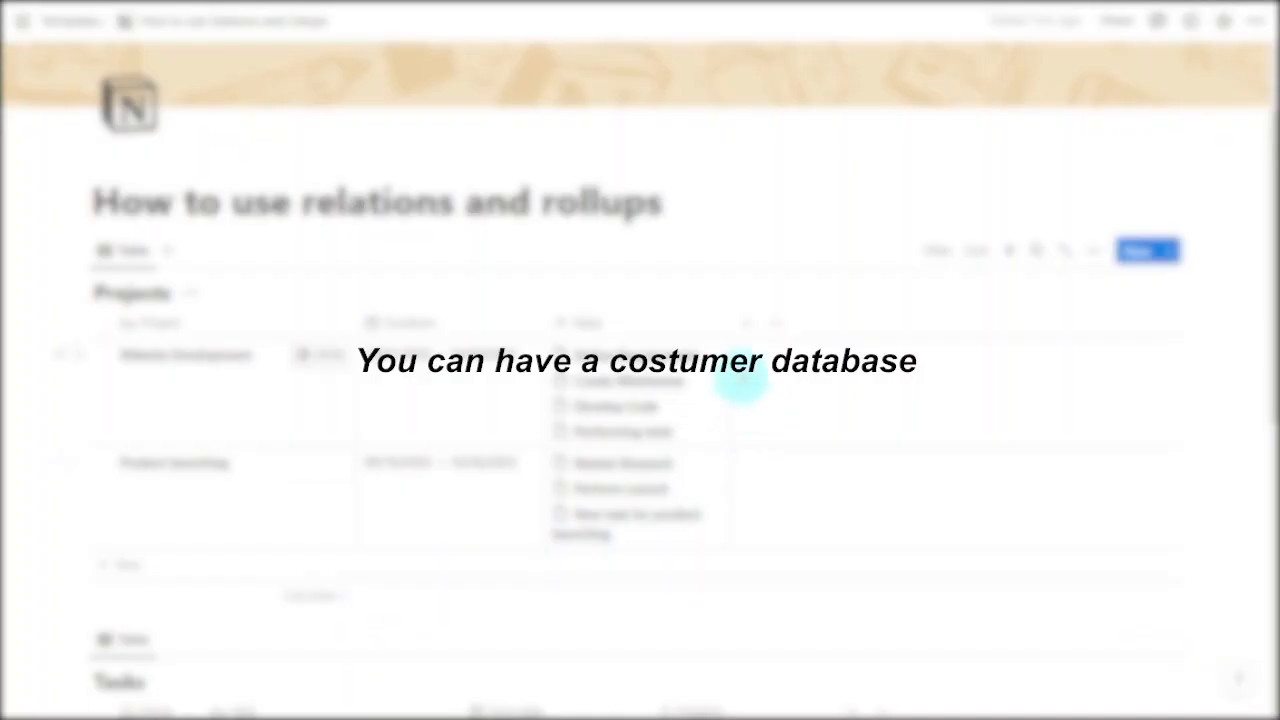
pyautogui.click(747, 321)
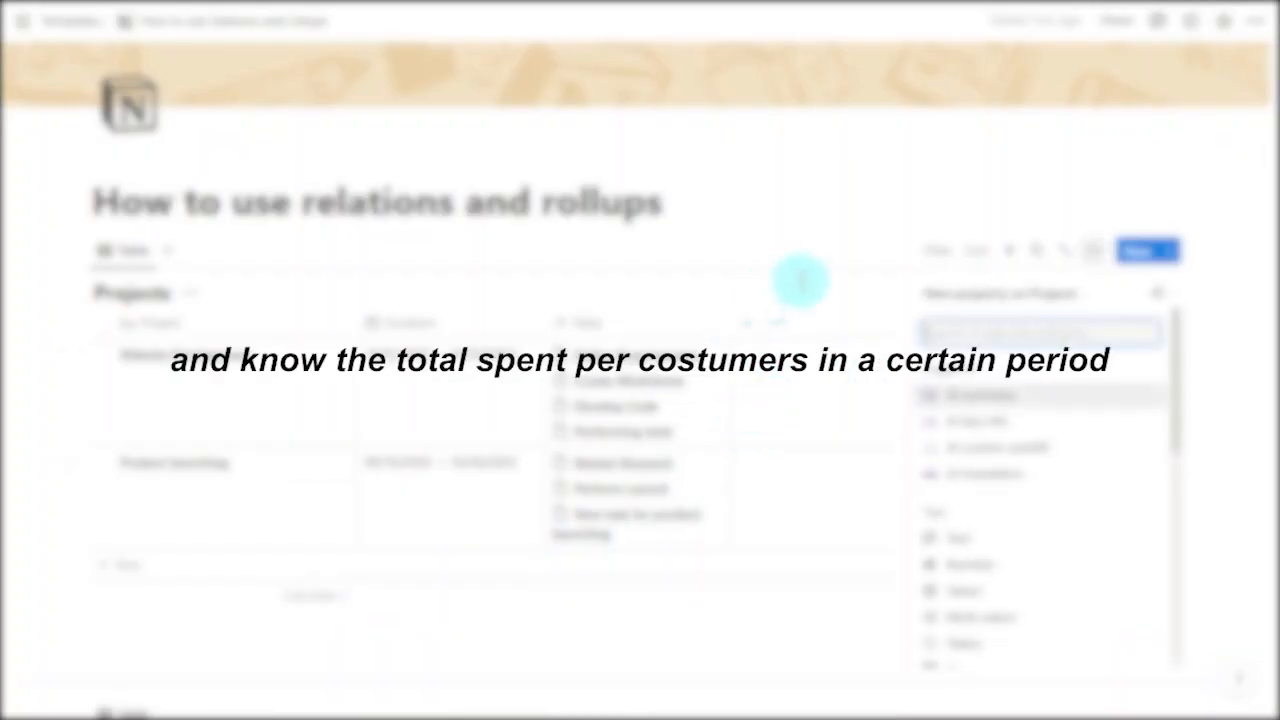
pyautogui.write('rol')
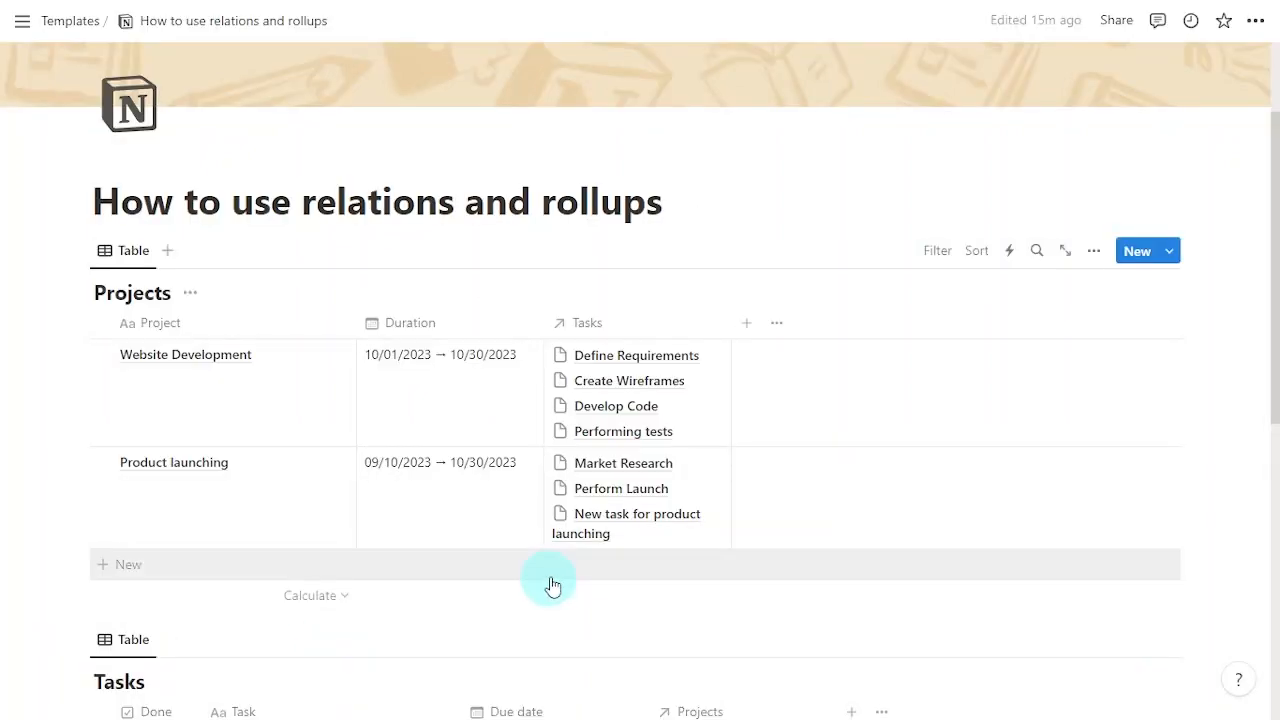
# - Add a rollup property named "Number of tasks" to the Projects database, based on the Tasks relation
pyautogui.click(747, 324)
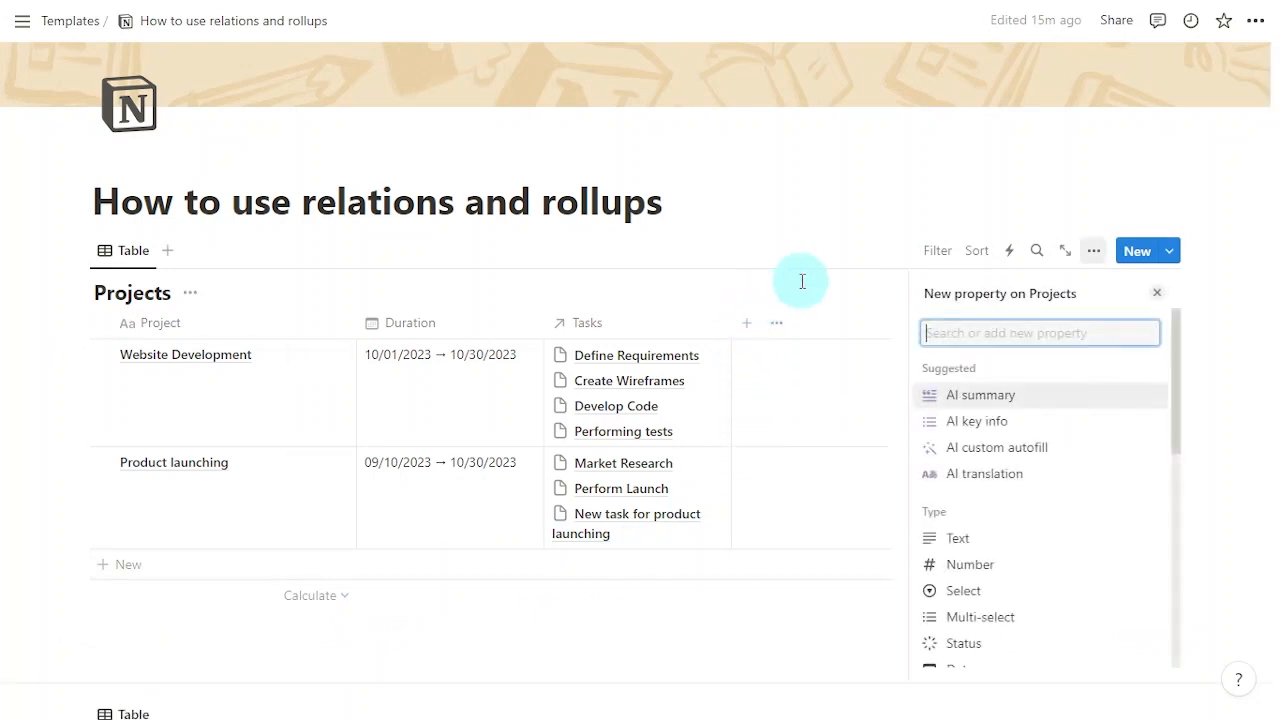
pyautogui.write('roll')
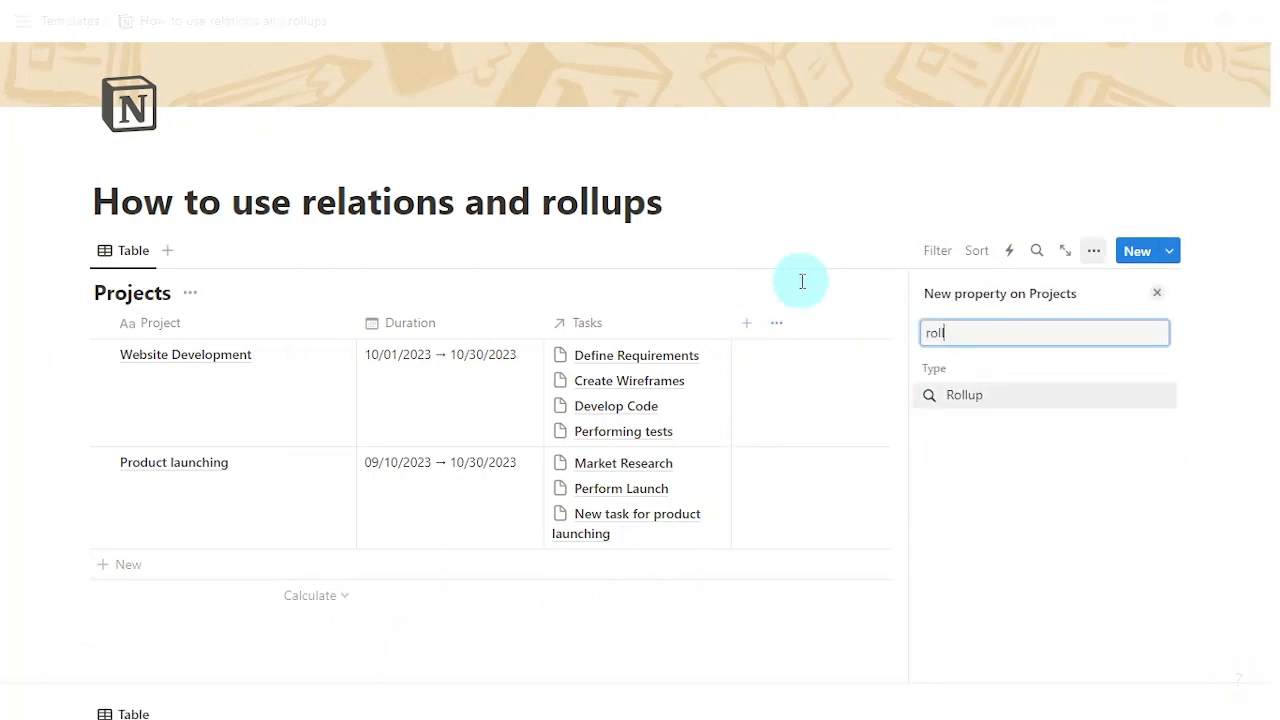
pyautogui.press('Return')
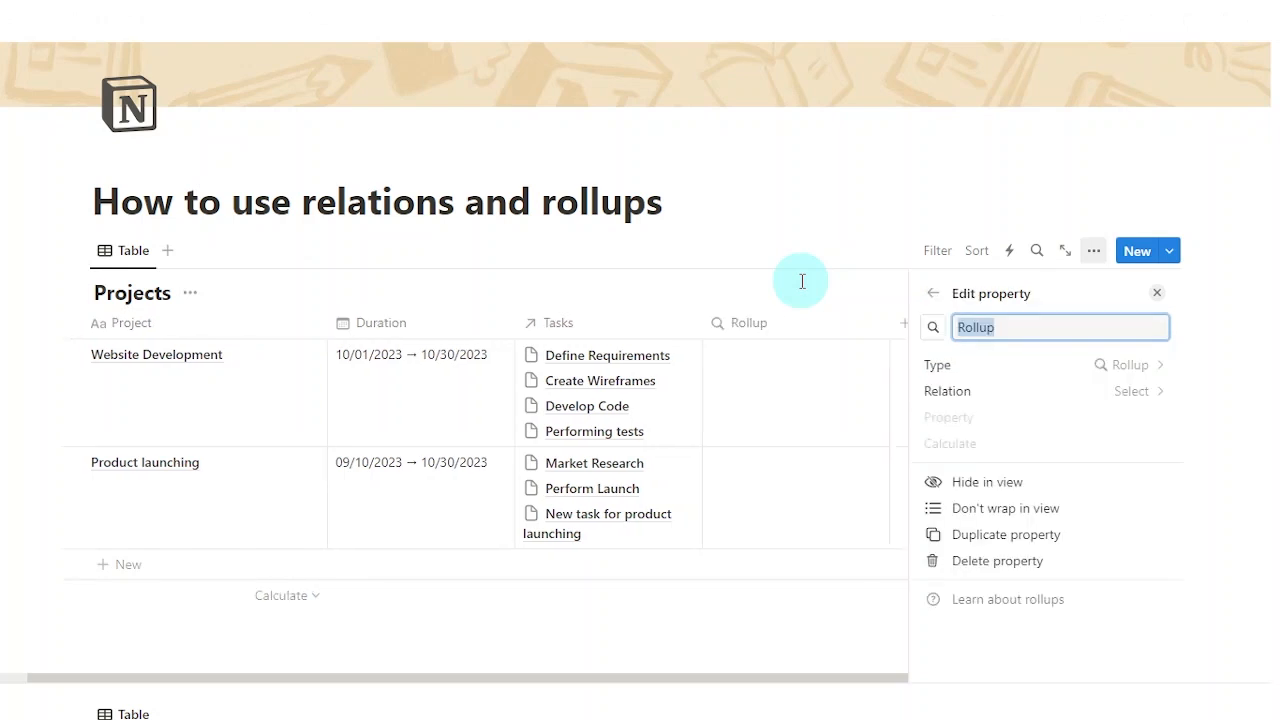
pyautogui.write('Number of tasks')
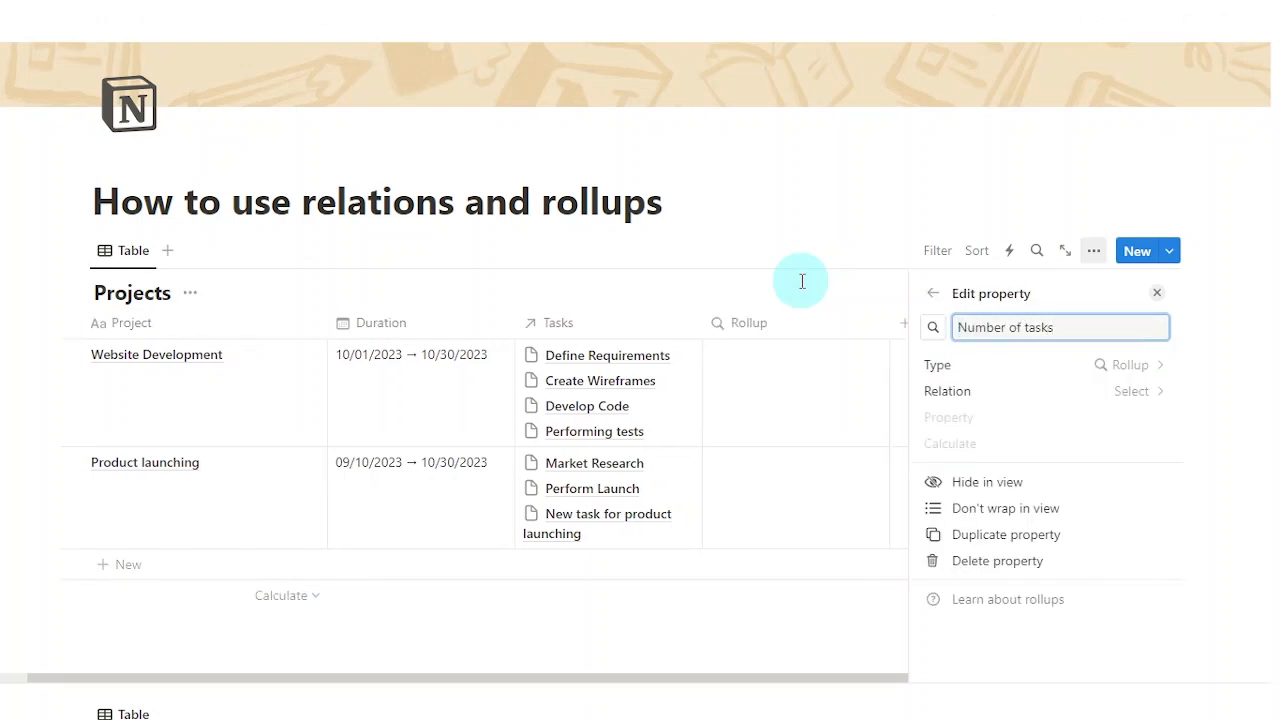
pyautogui.click(1150, 398)
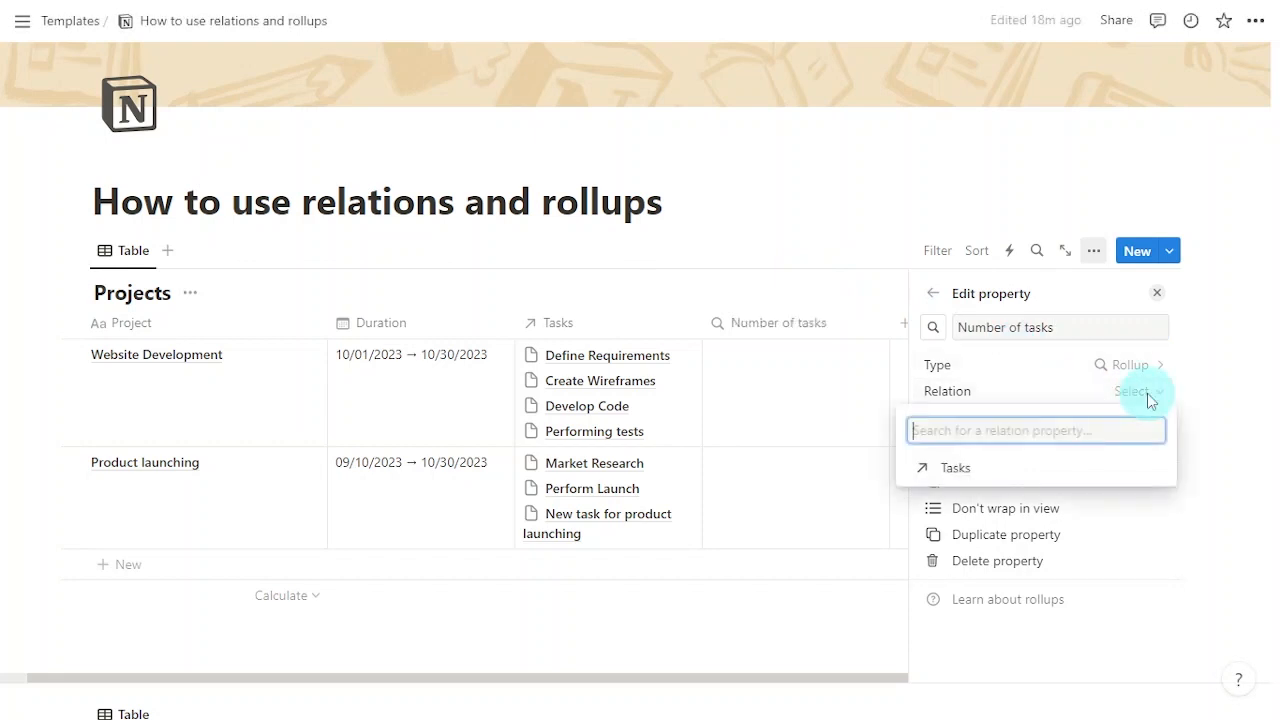
pyautogui.click(1073, 470)
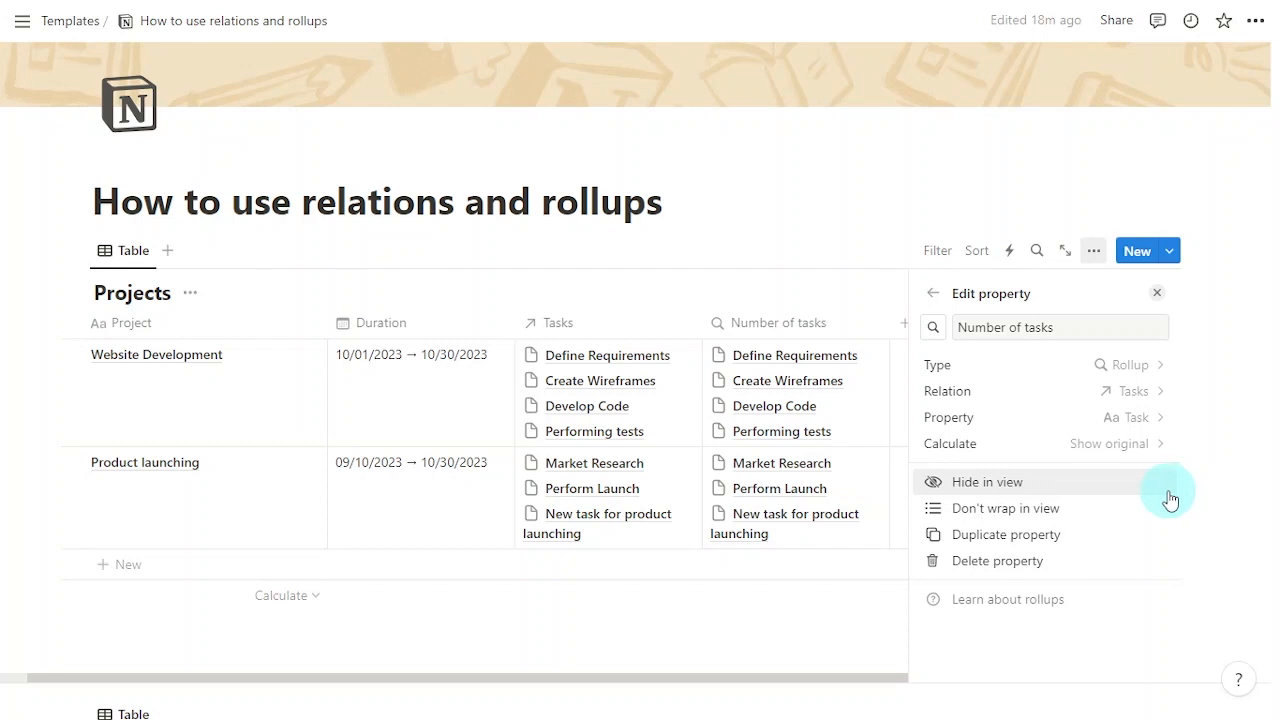
# - Set the Number of tasks rollup to use the Task property and calculate Count all
pyautogui.click(1125, 418)
pyautogui.click(1125, 418)
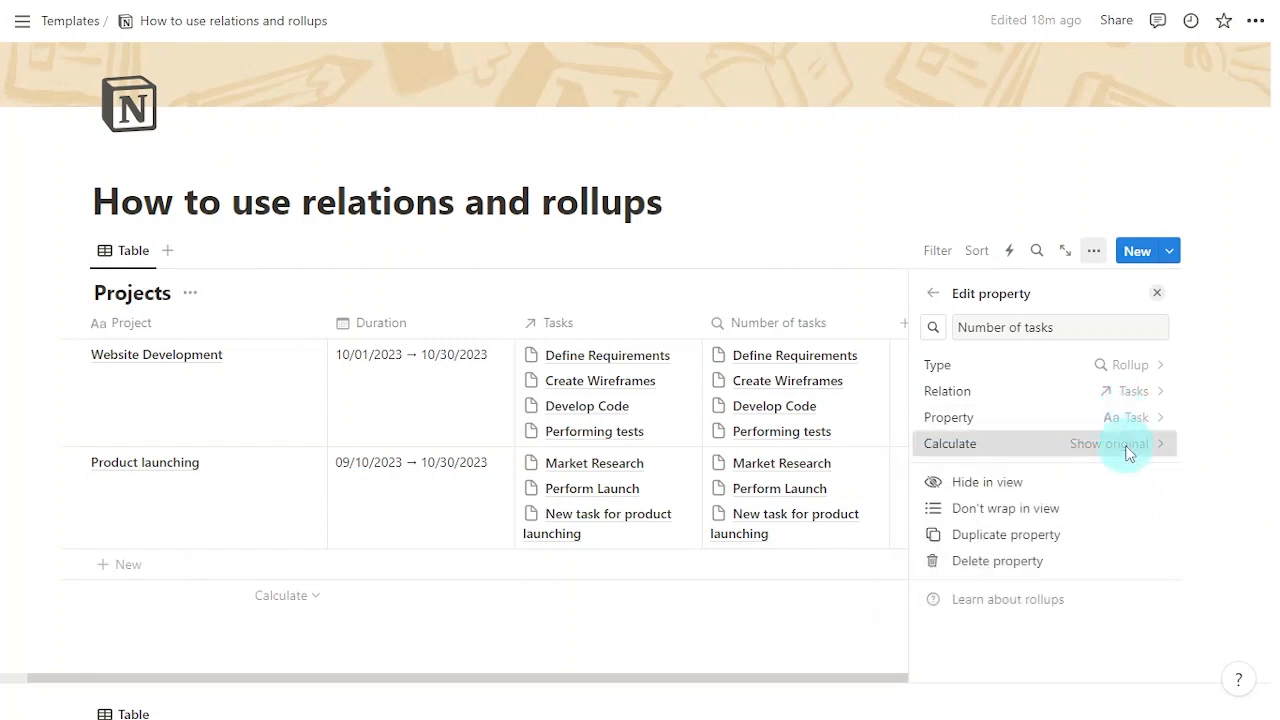
pyautogui.click(1127, 448)
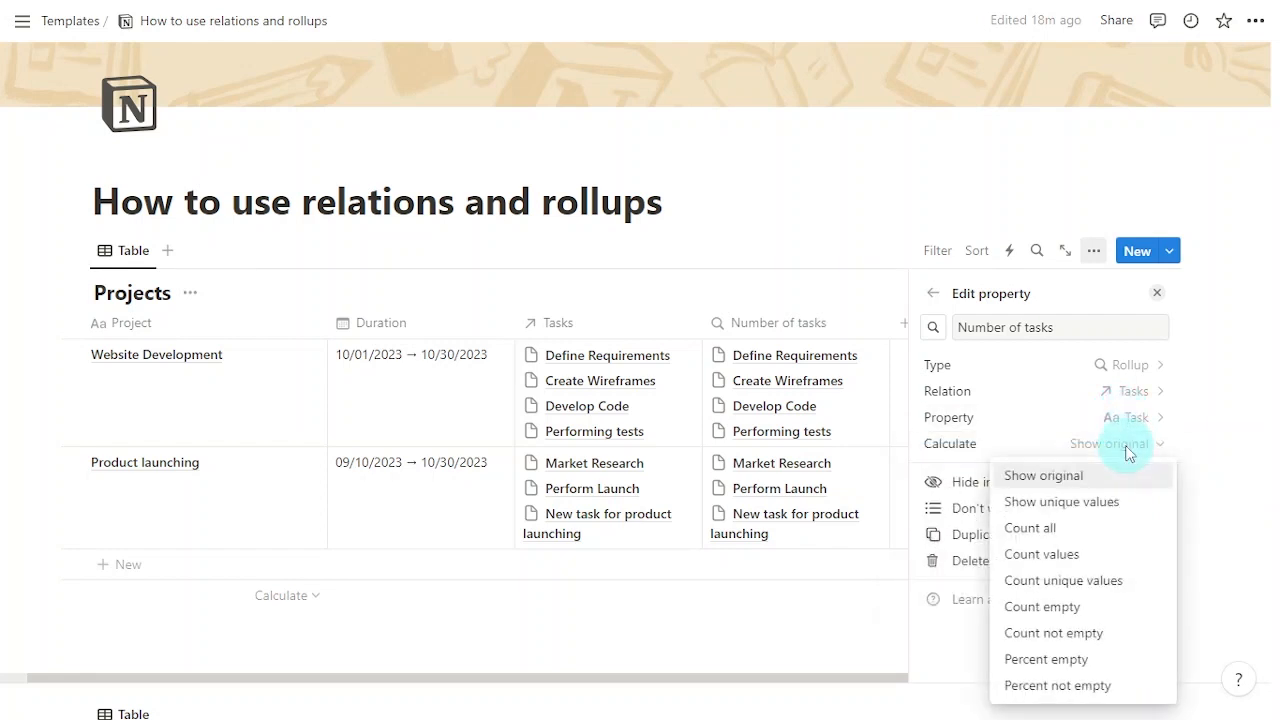
pyautogui.click(1113, 530)
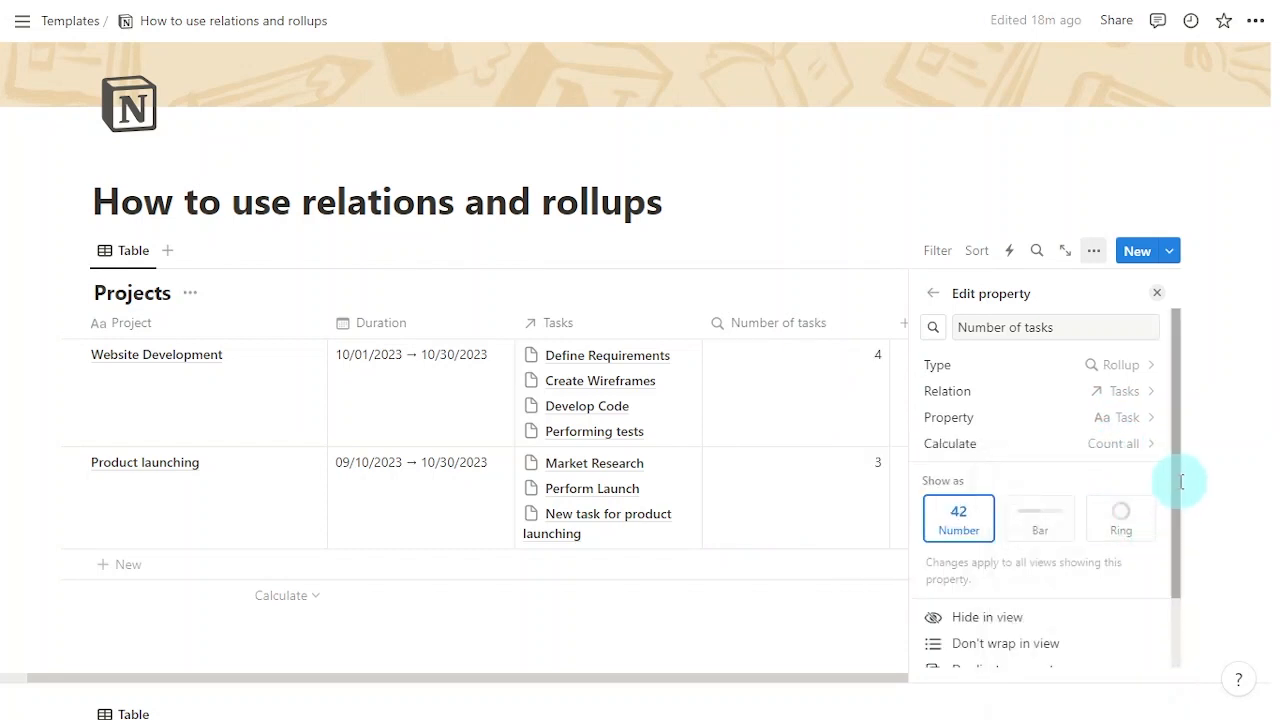
pyautogui.click(1159, 292)
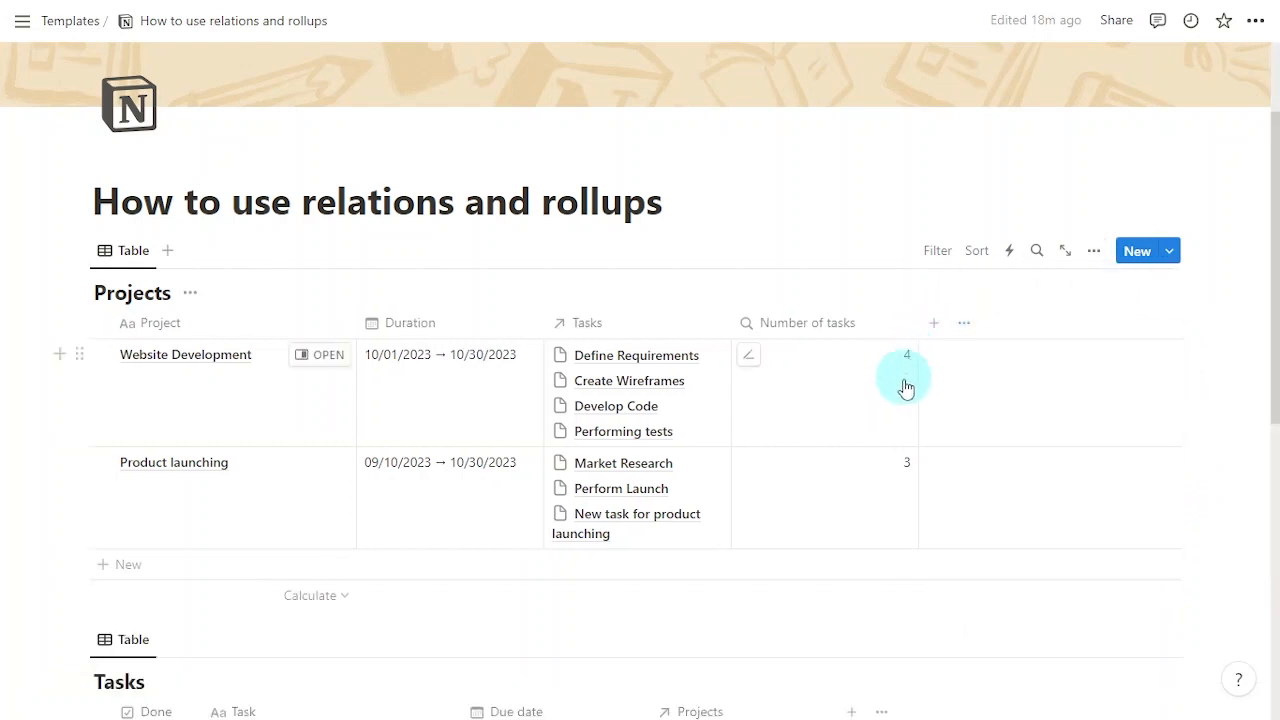
# - Add a second rollup property named "Completed" to the Projects database, based on the Tasks relation
pyautogui.click(933, 323)
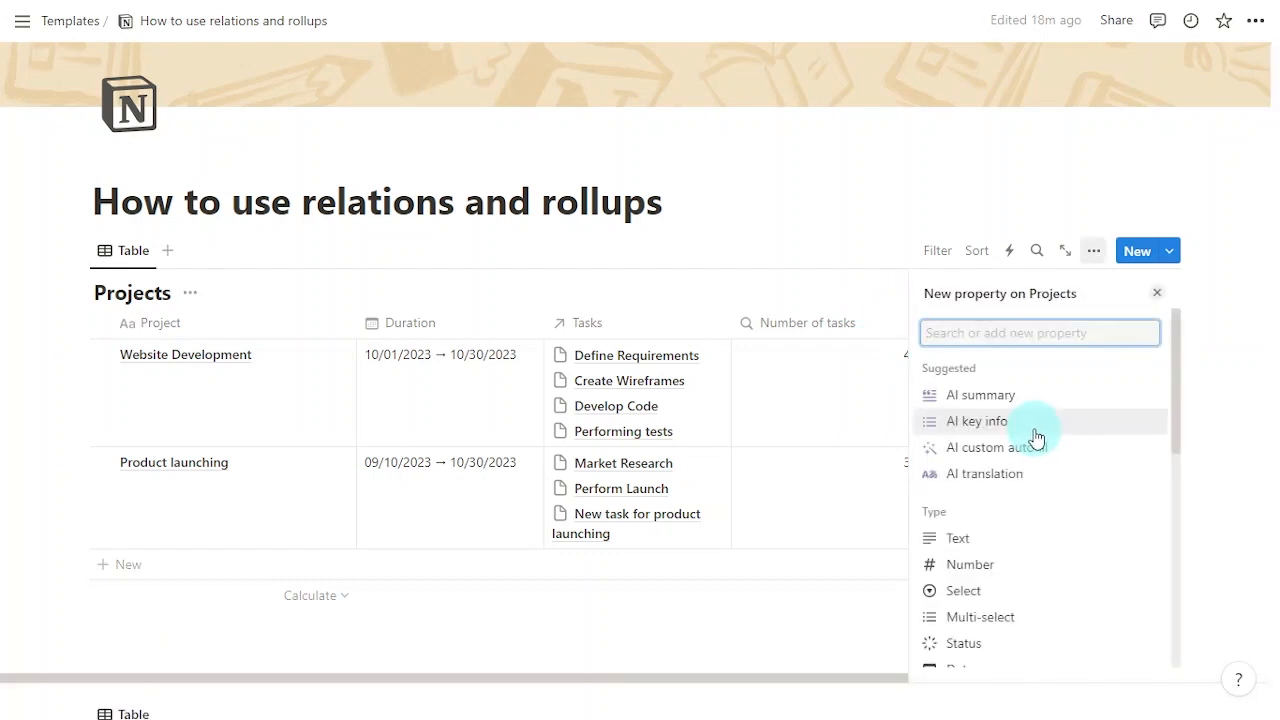
pyautogui.write('roll')
pyautogui.click(1029, 400)
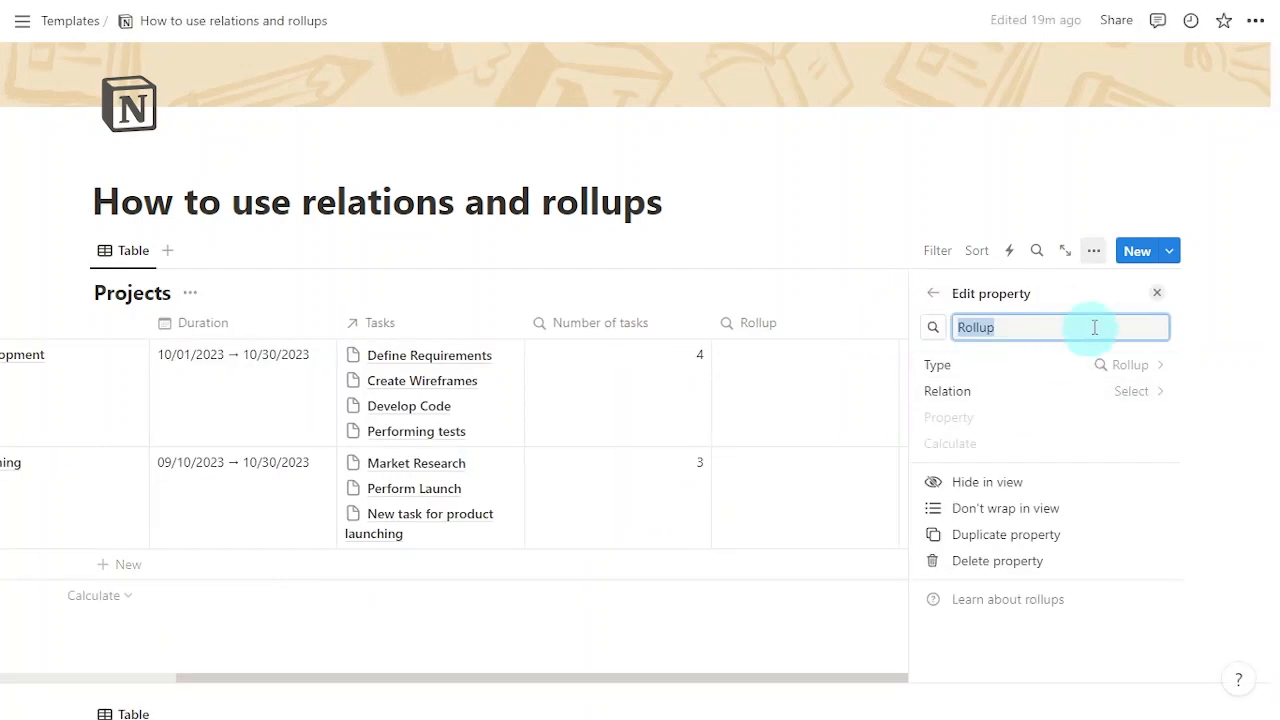
pyautogui.write('Completed')
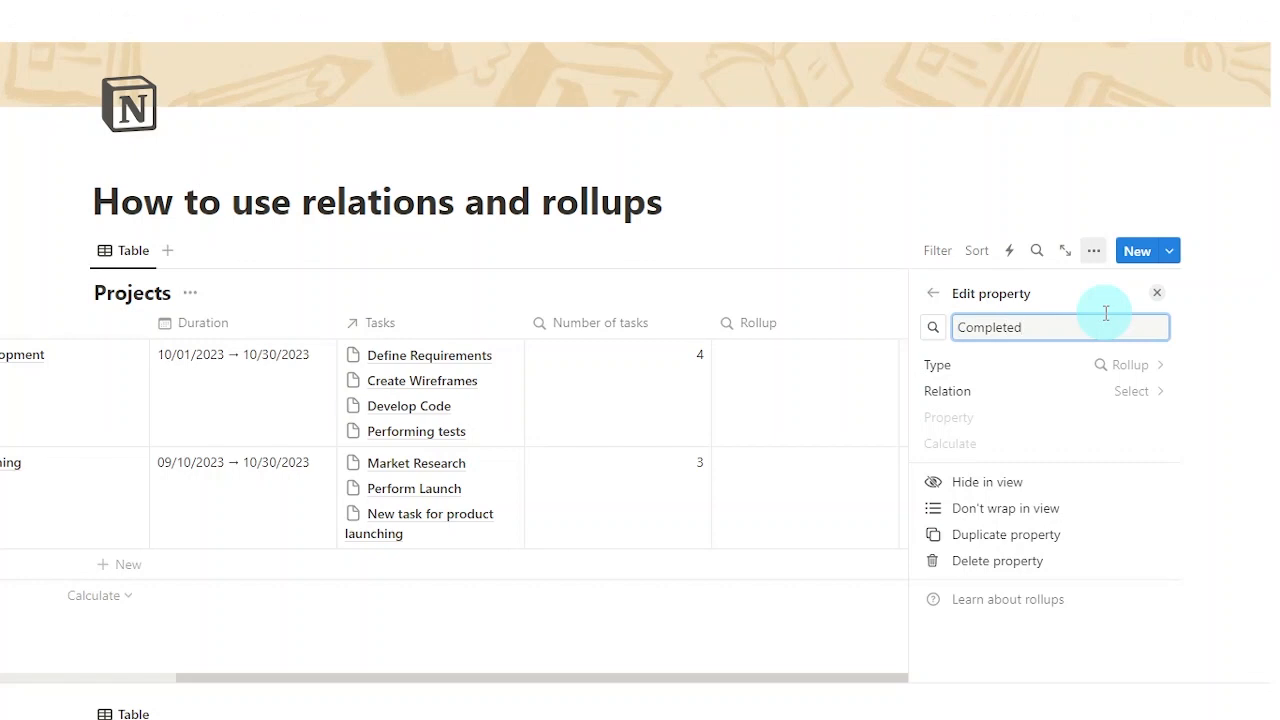
pyautogui.click(1080, 391)
pyautogui.click(1103, 456)
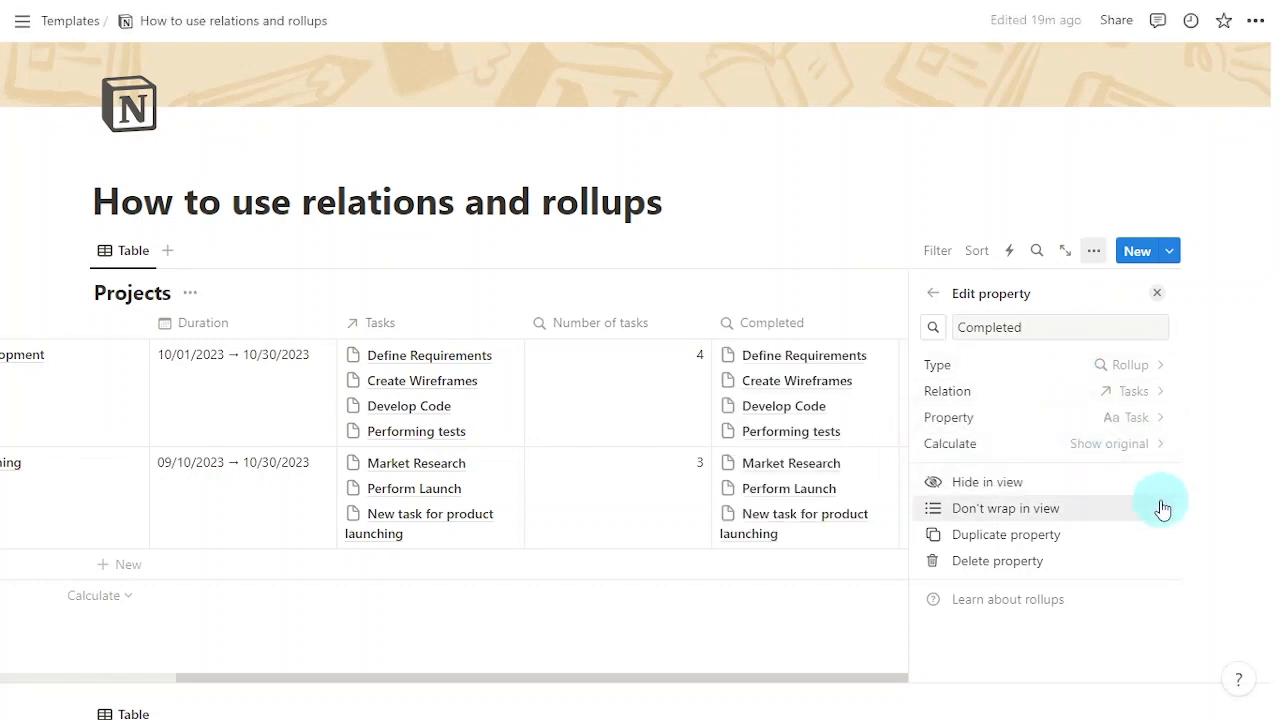
# - Set the Completed rollup to use the Done property and calculate Checked
pyautogui.click(1026, 418)
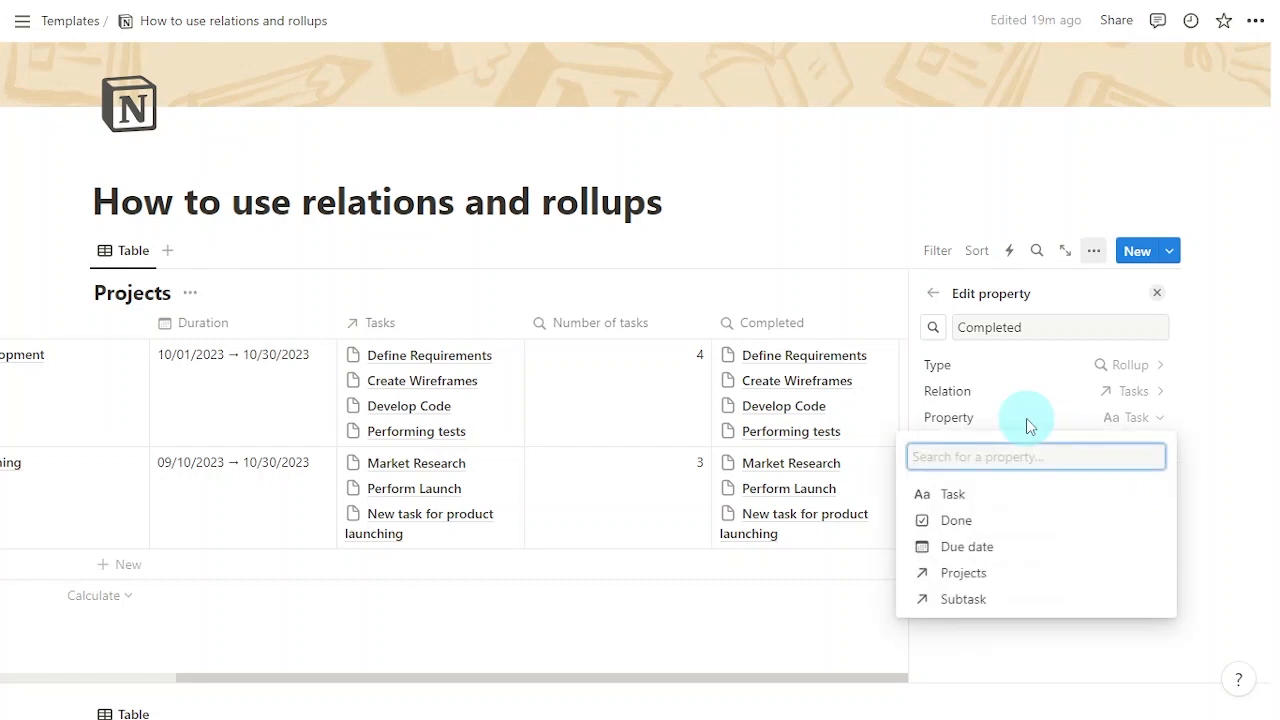
pyautogui.click(998, 520)
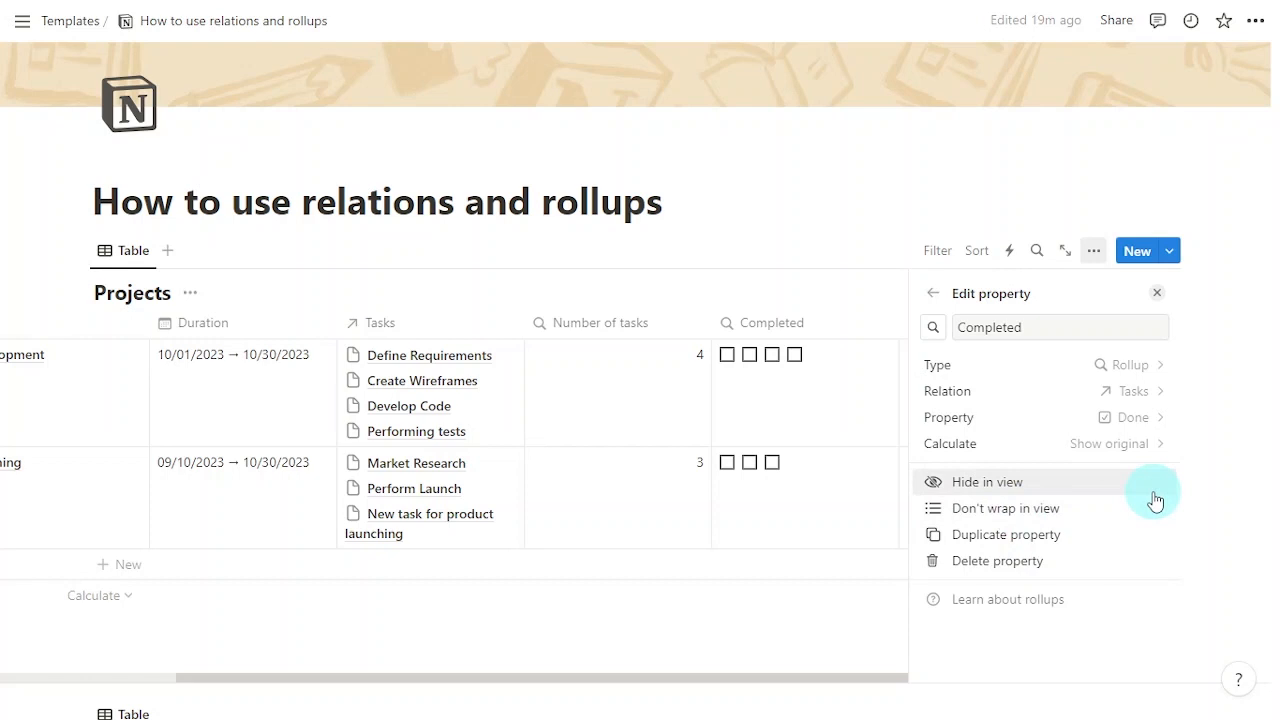
pyautogui.click(1120, 449)
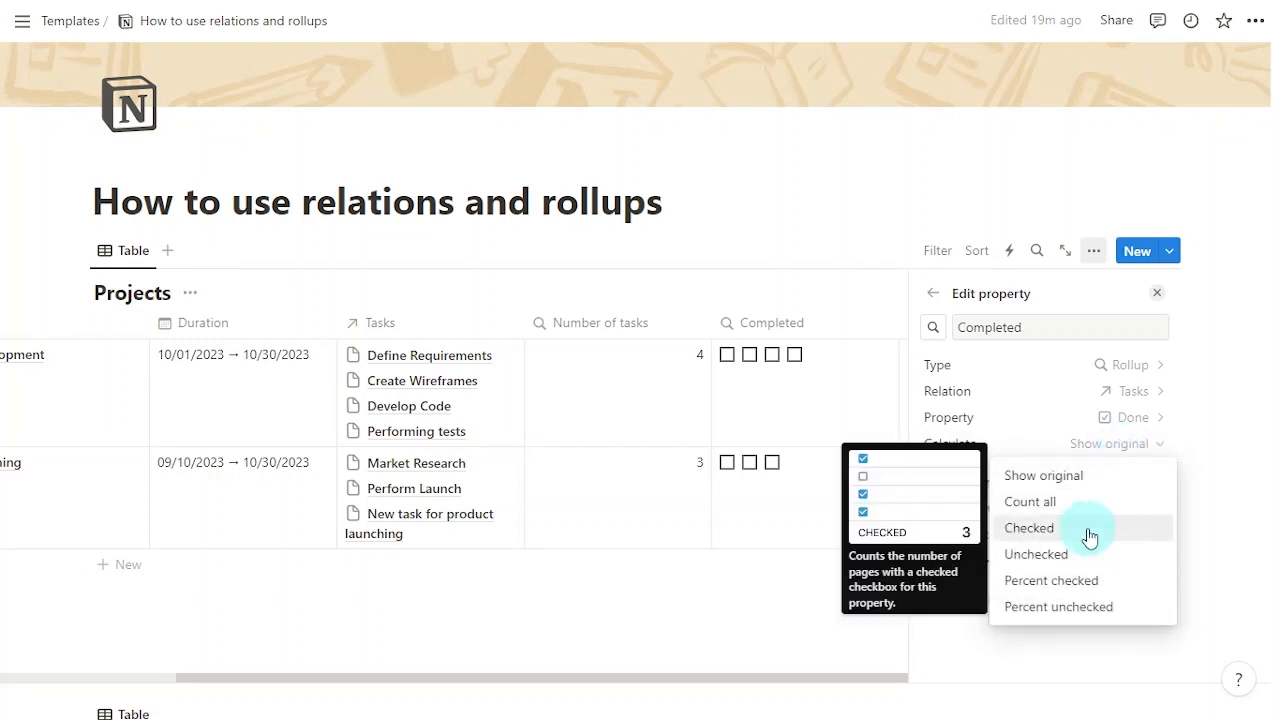
pyautogui.click(1090, 530)
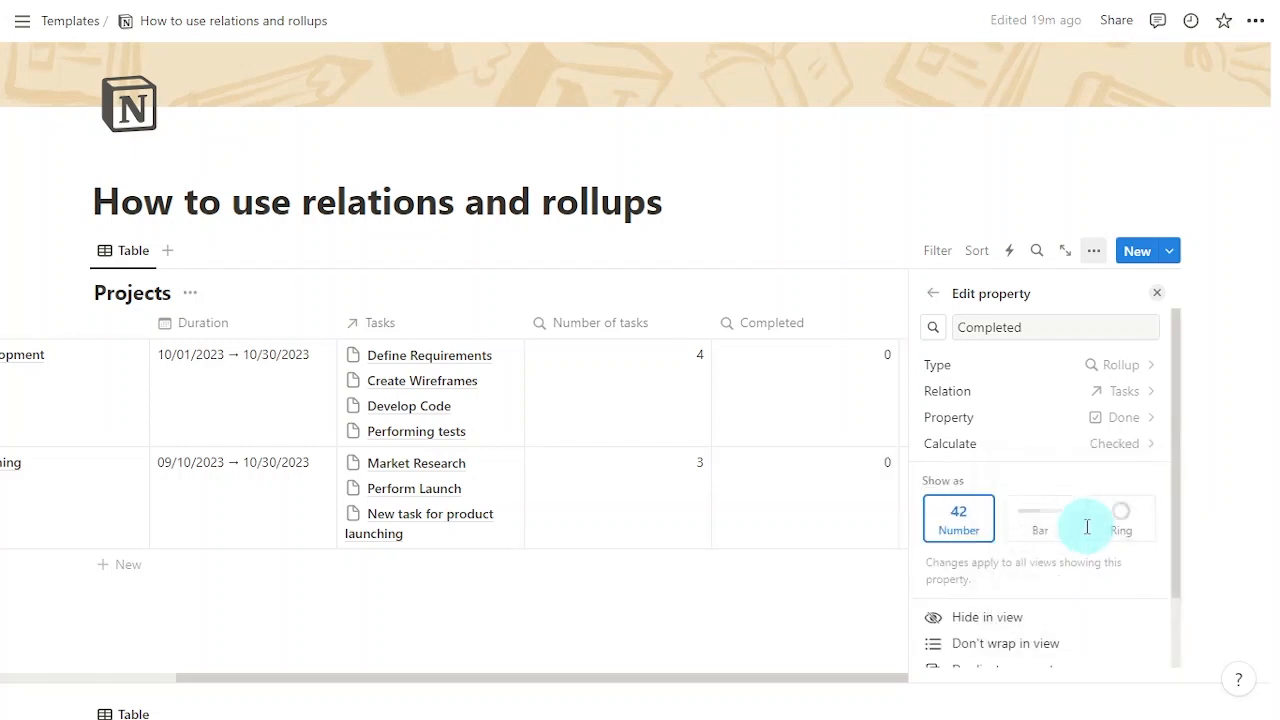
pyautogui.click(1158, 294)
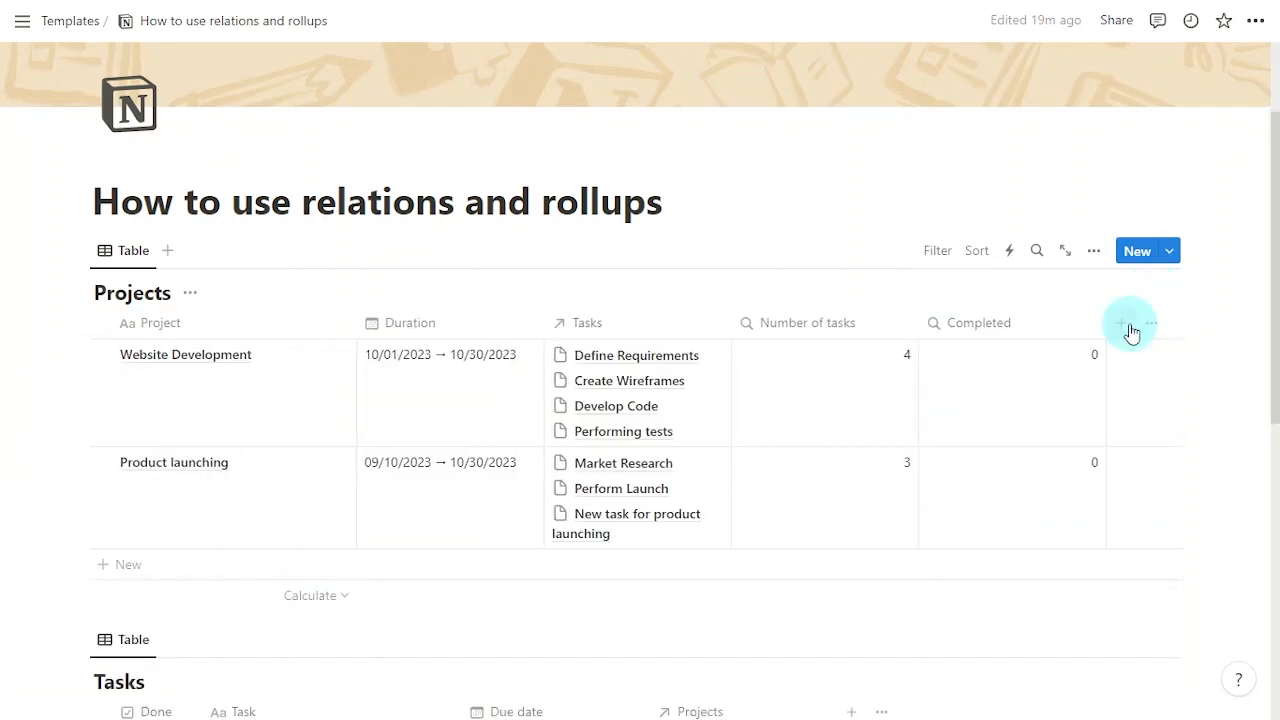
# - Mark the Define Requirements task as done in the Tasks database and check the Completed rollup in Projects
pyautogui.scroll(-5, 1130, 330)
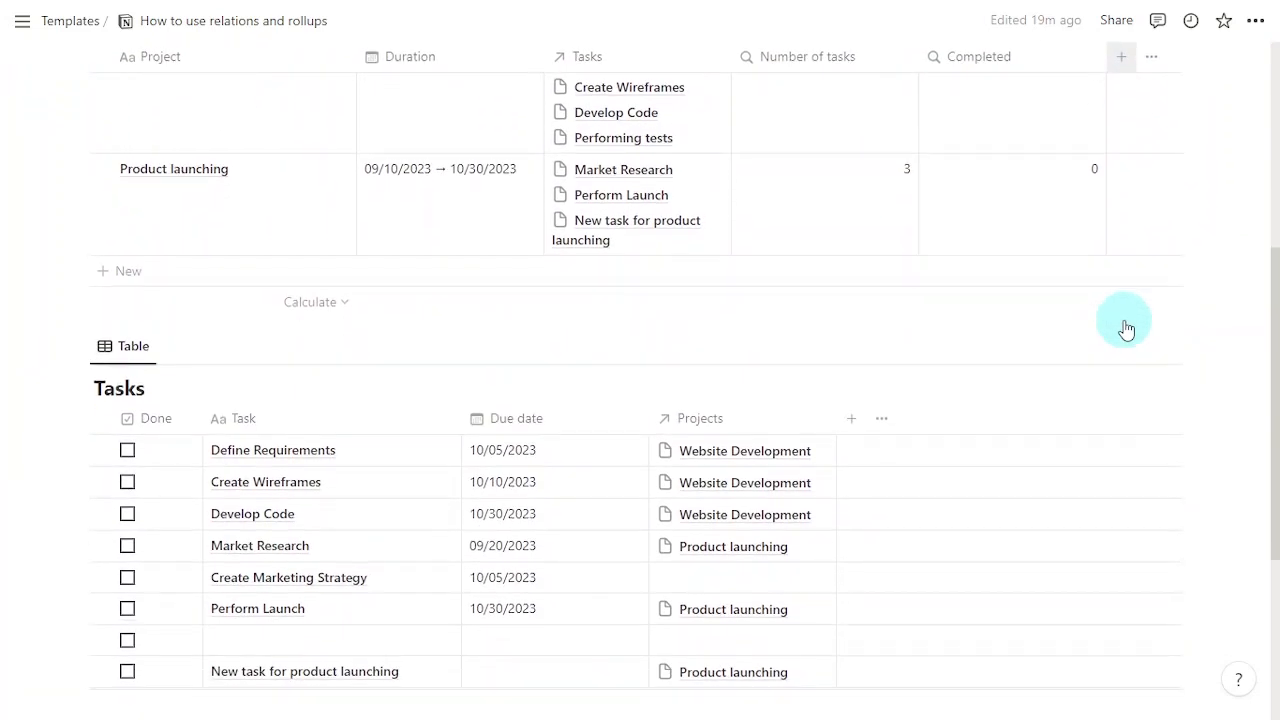
pyautogui.scroll(-1, 1126, 328)
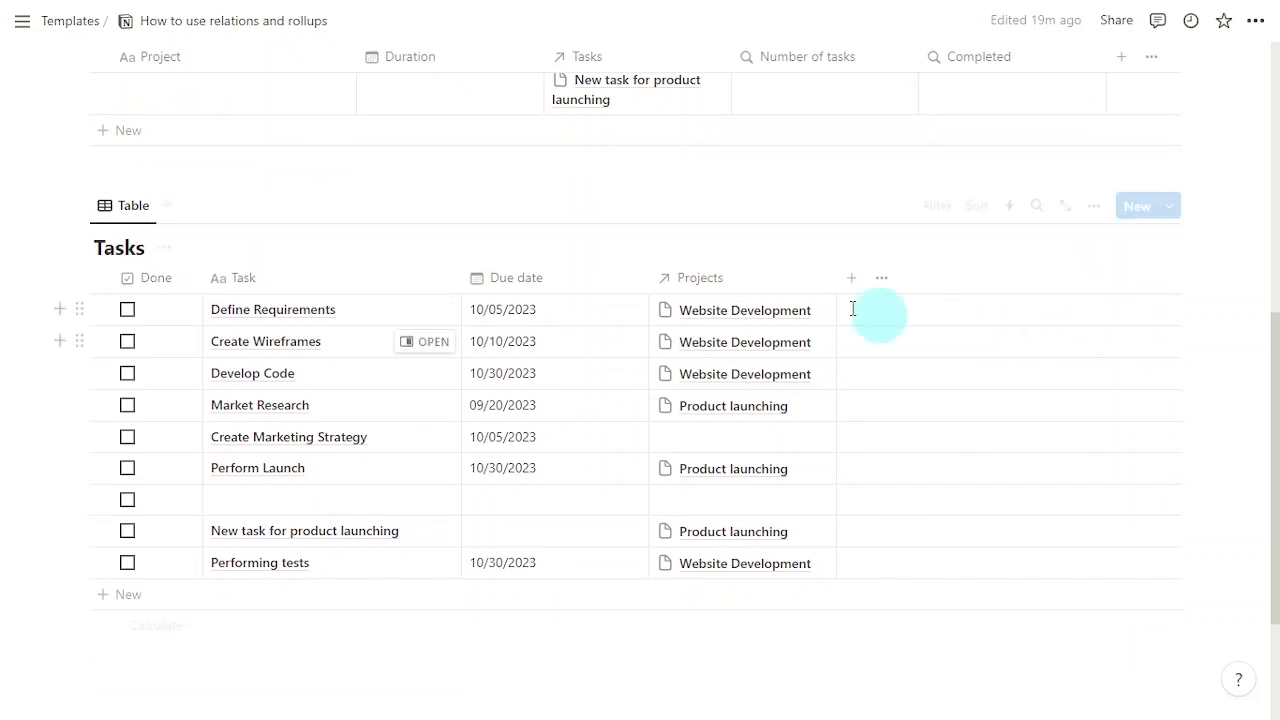
pyautogui.click(127, 312)
pyautogui.scroll(4, 712, 195)
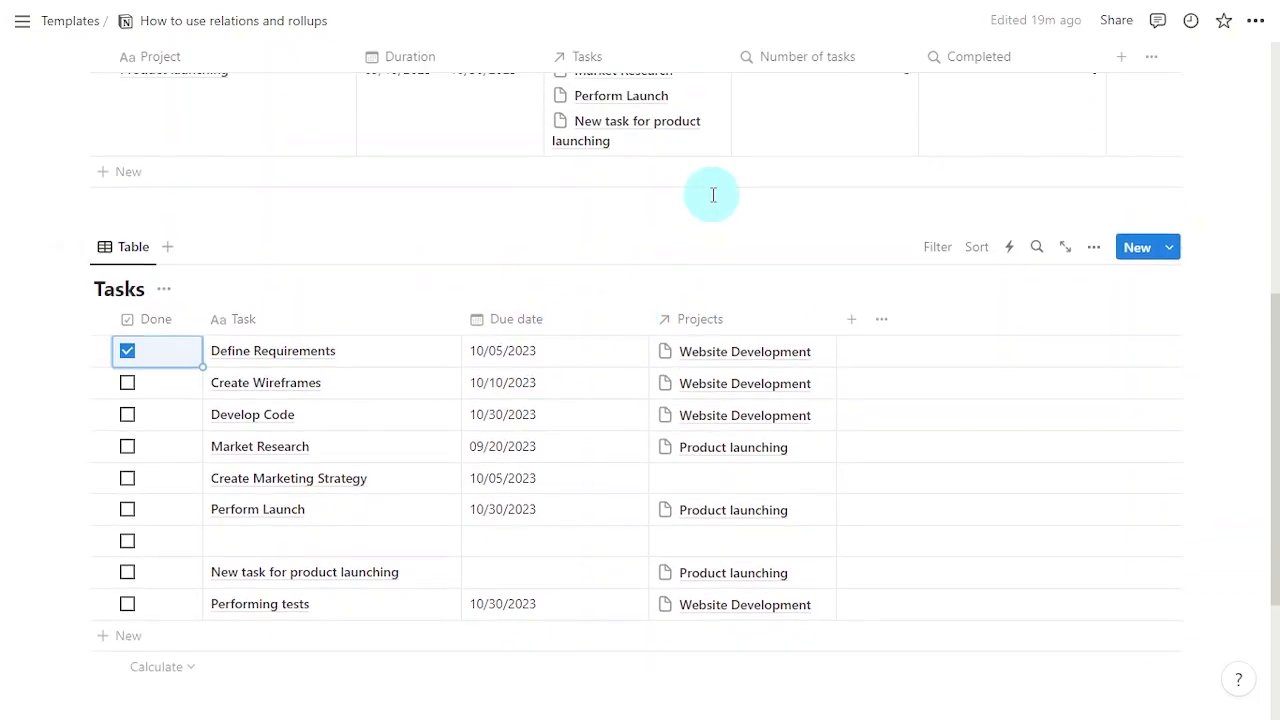
pyautogui.scroll(-2, 712, 203)
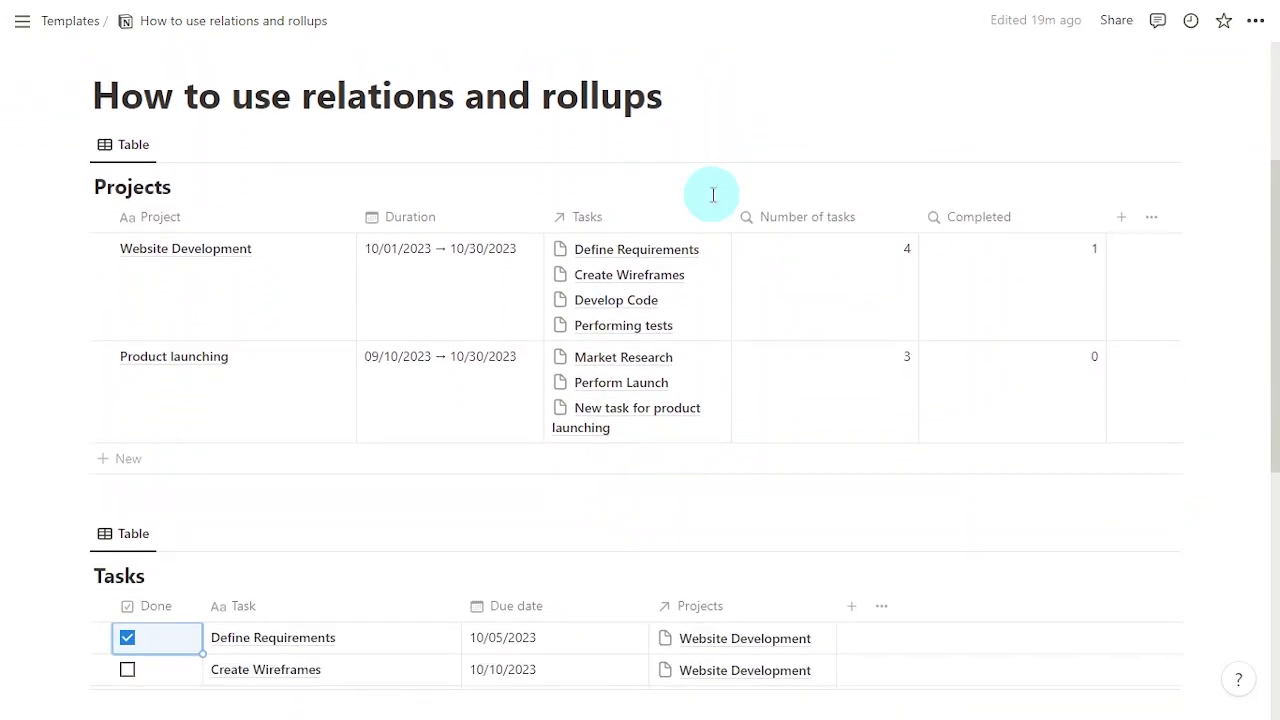
# - Change the Completed rollup's calculation to Percent checked
pyautogui.click(1045, 299)
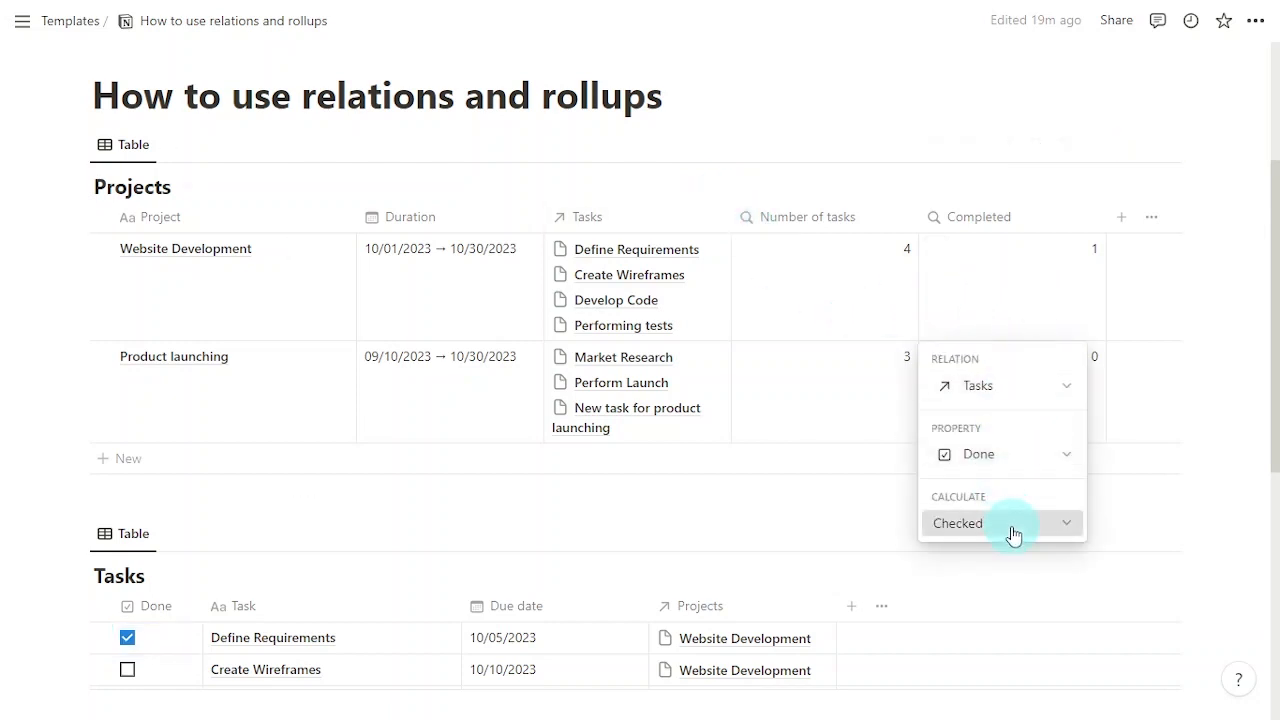
pyautogui.click(1013, 530)
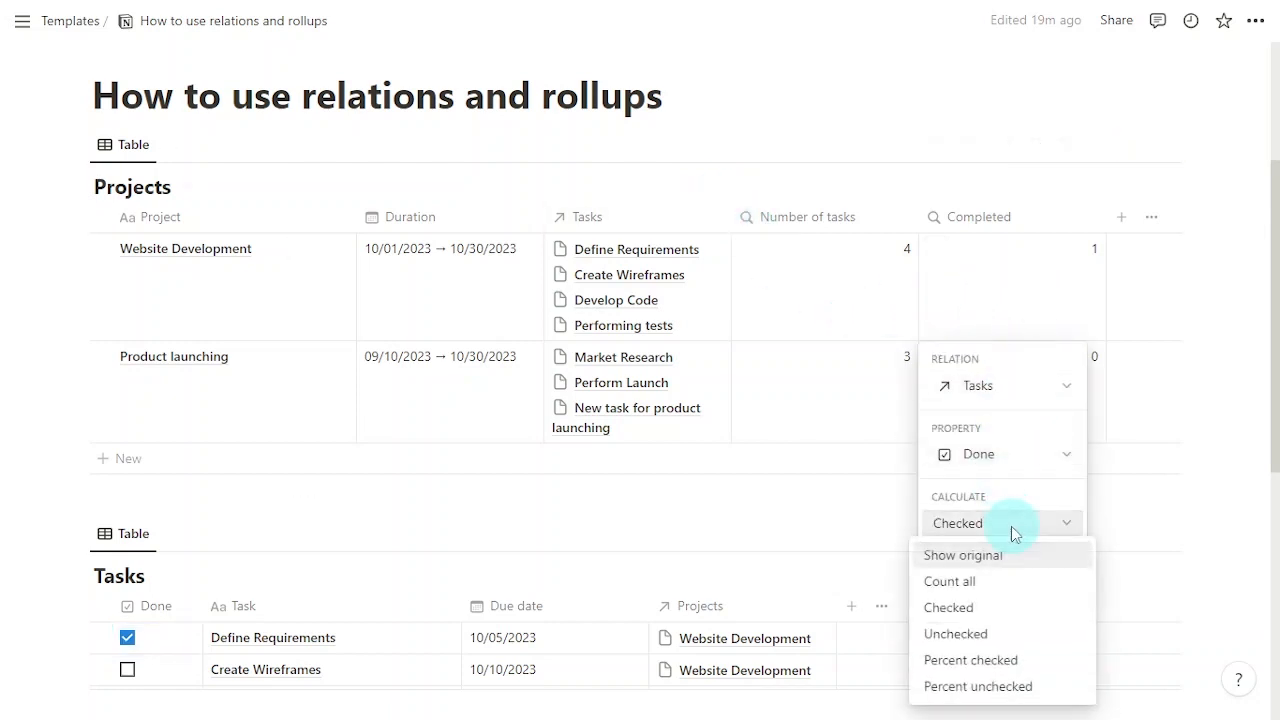
pyautogui.click(1046, 664)
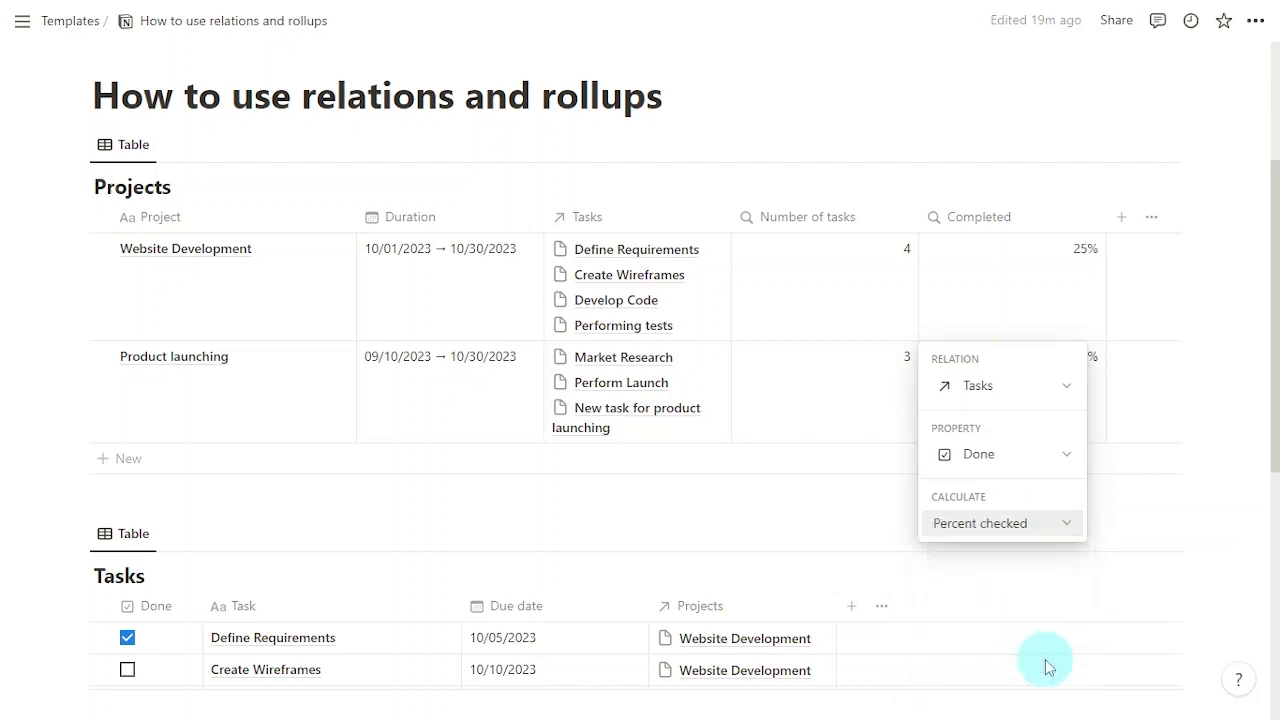
pyautogui.press('Escape')
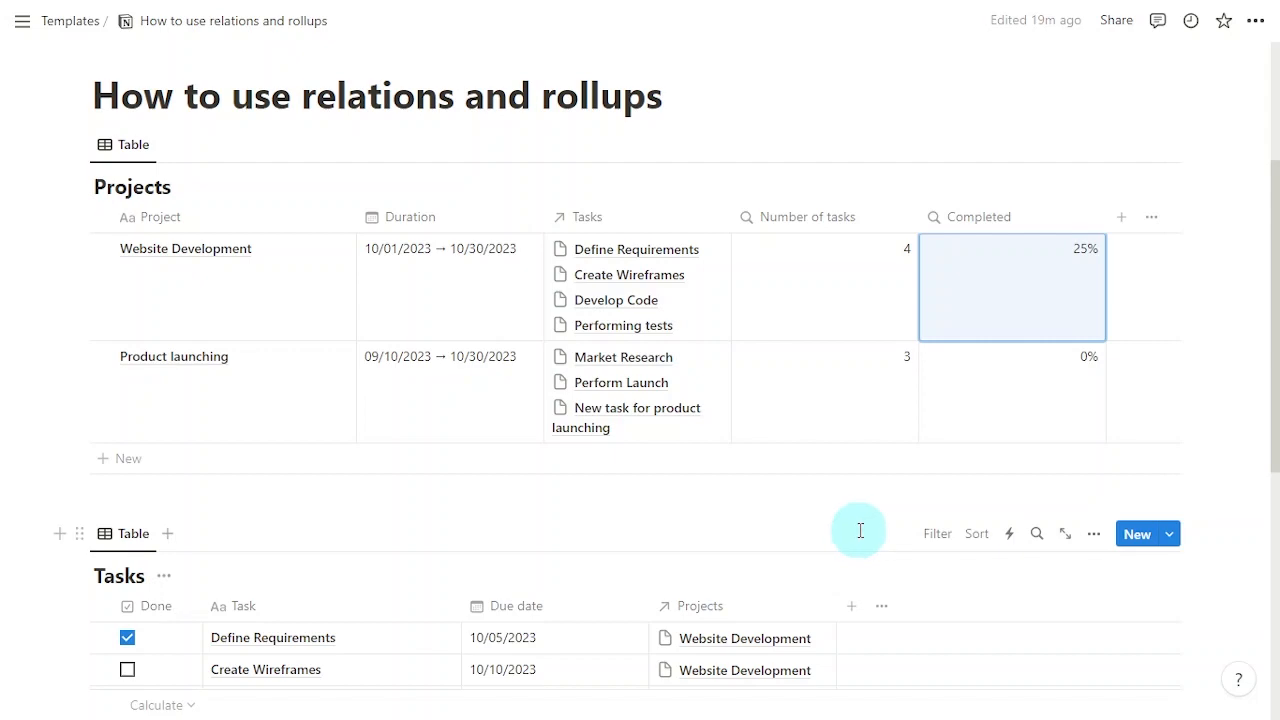
# - Mark the Create Wireframes task as done in the Tasks database and return to the Projects table
pyautogui.scroll(-5, 860, 530)
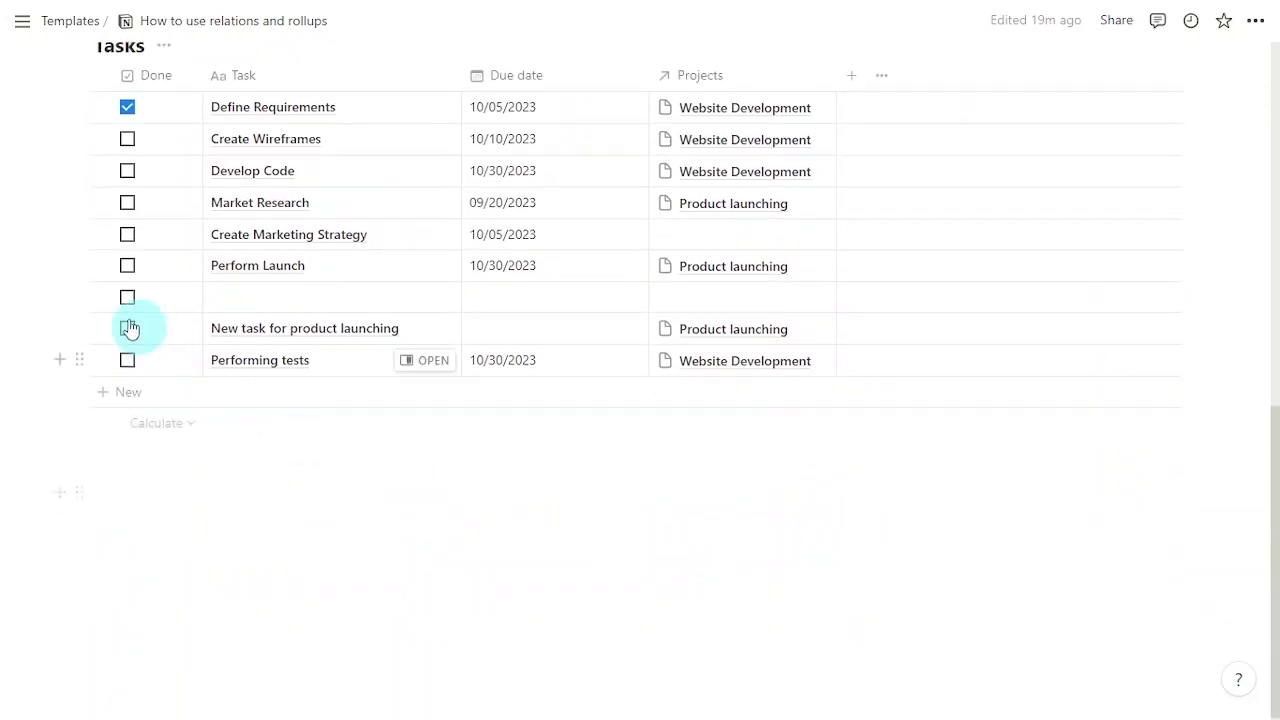
pyautogui.click(127, 143)
pyautogui.scroll(5, 897, 287)
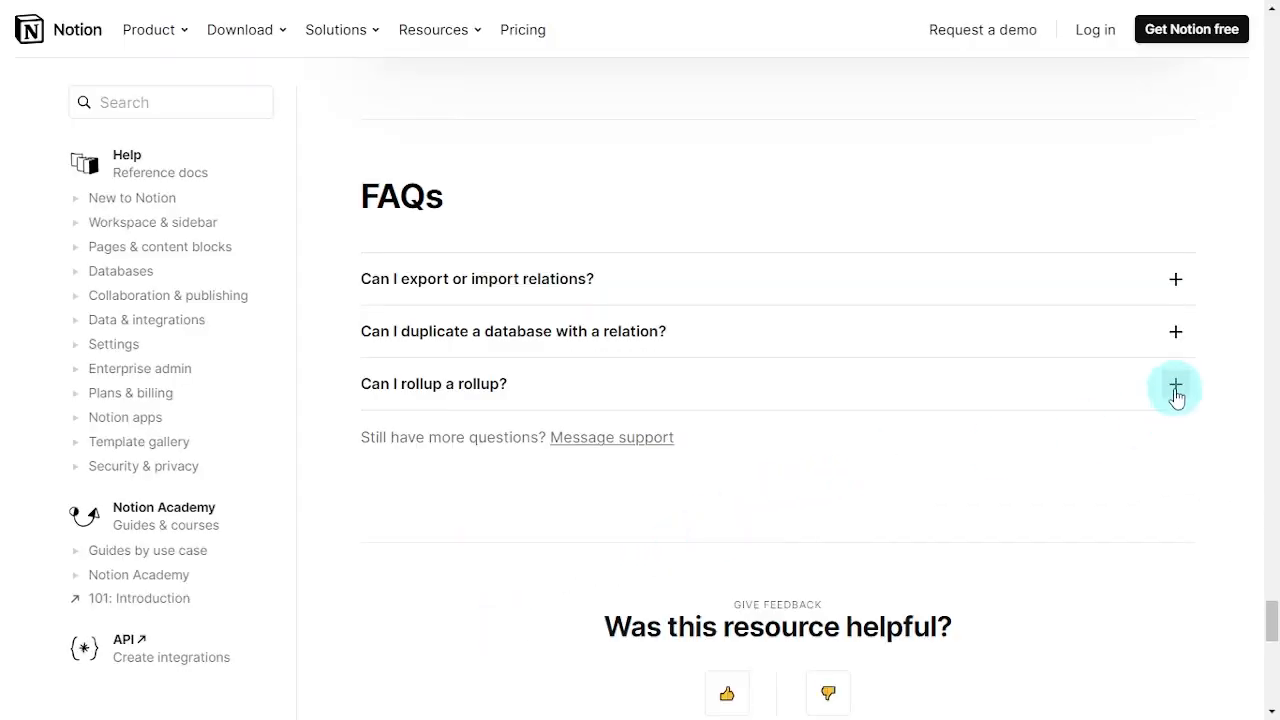
# - Read the answer to the FAQ "Can I rollup a rollup?" on the Notion help page
pyautogui.click(1175, 386)
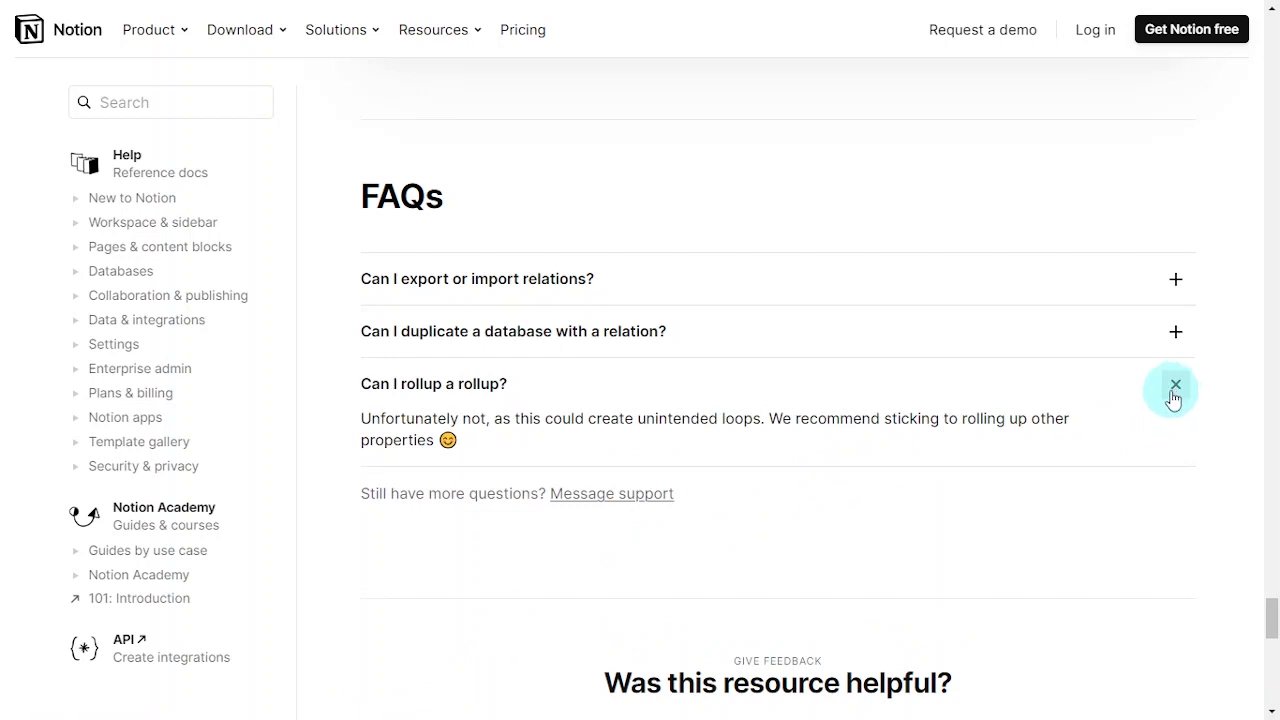